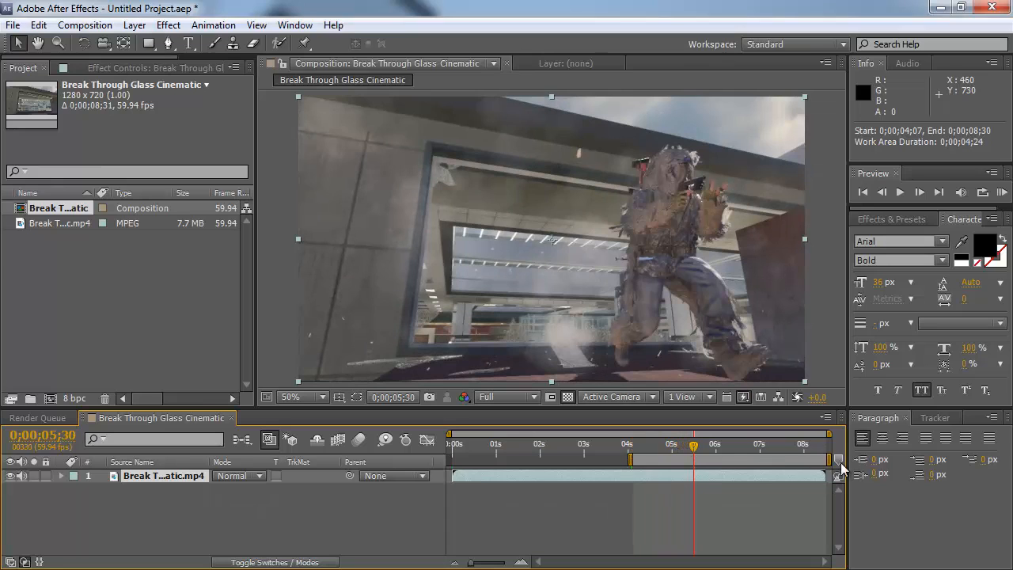
Step: Trim the composition to a work area ending at about 0;00;05;29
left_click_drag(829, 459, 695, 460)
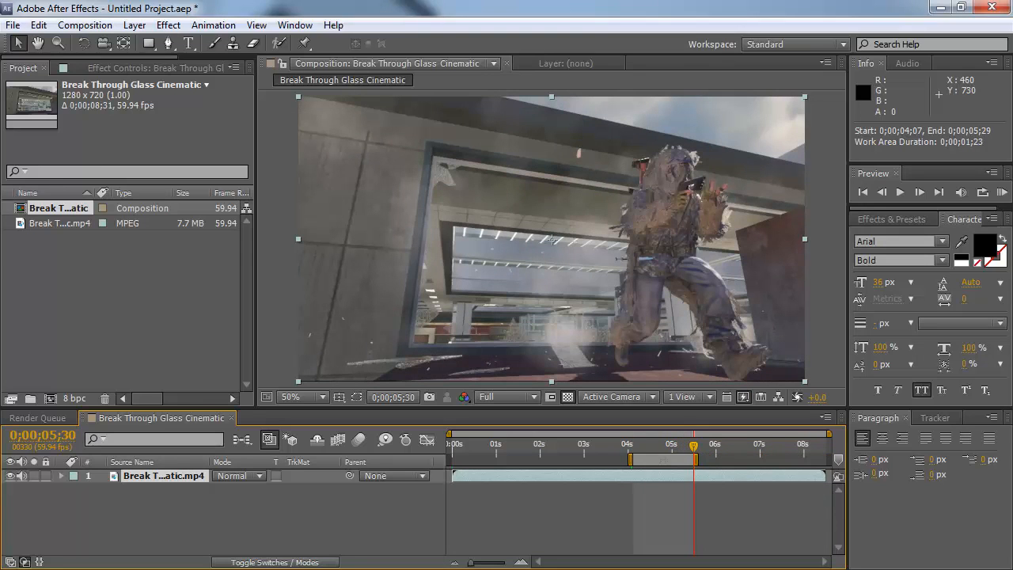
right_click(660, 458)
left_click(716, 506)
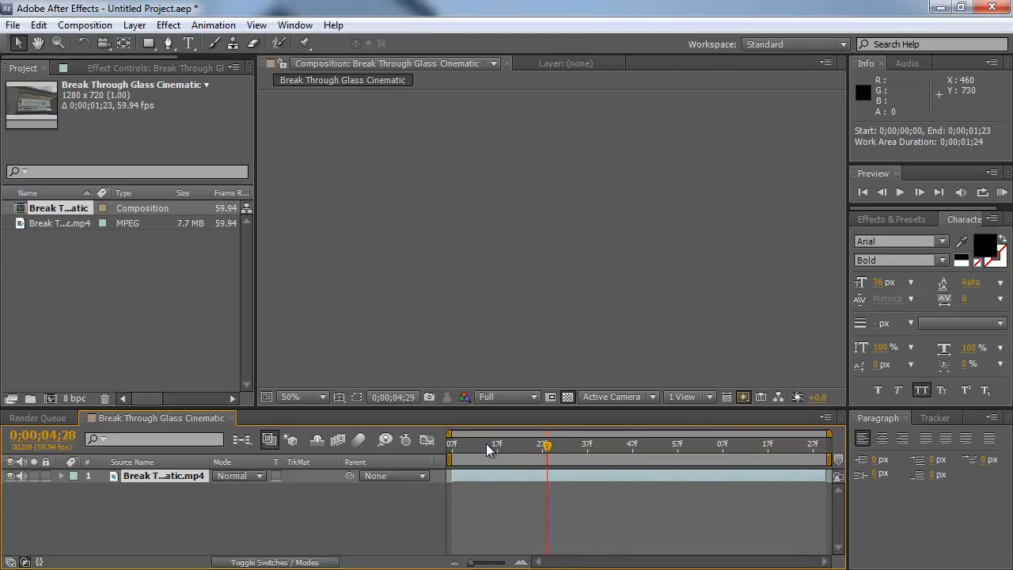
Step: Create a text layer reading UBERCLUX in the window area at the start of the composition
left_click_drag(487, 445, 445, 437)
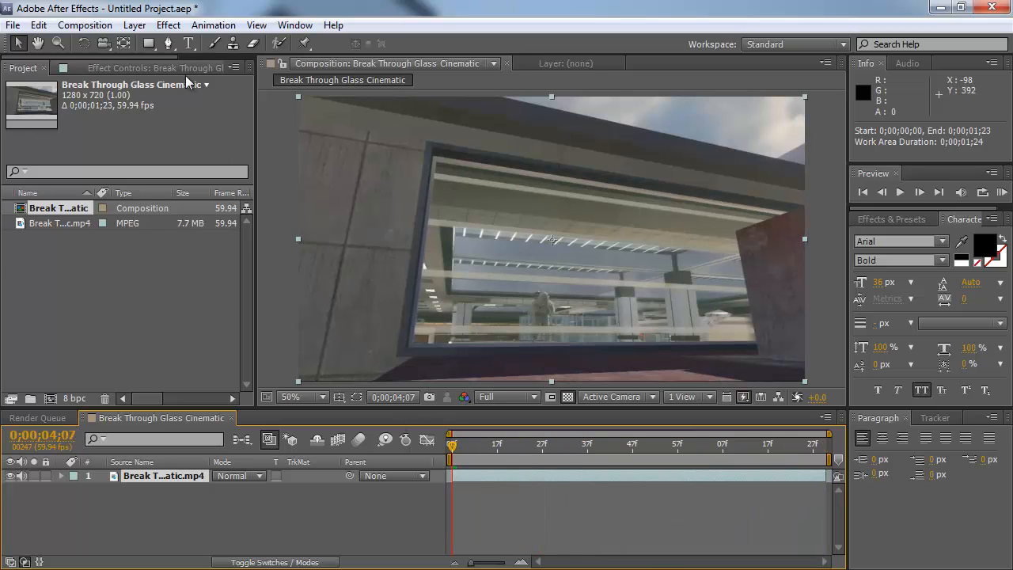
left_click(188, 43)
left_click(600, 278)
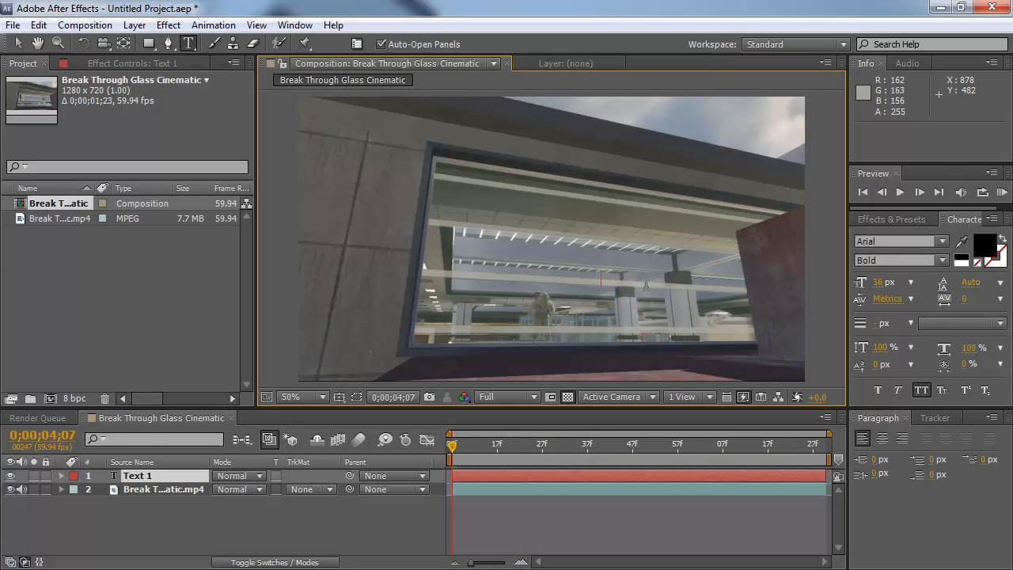
type("UBERCLUX")
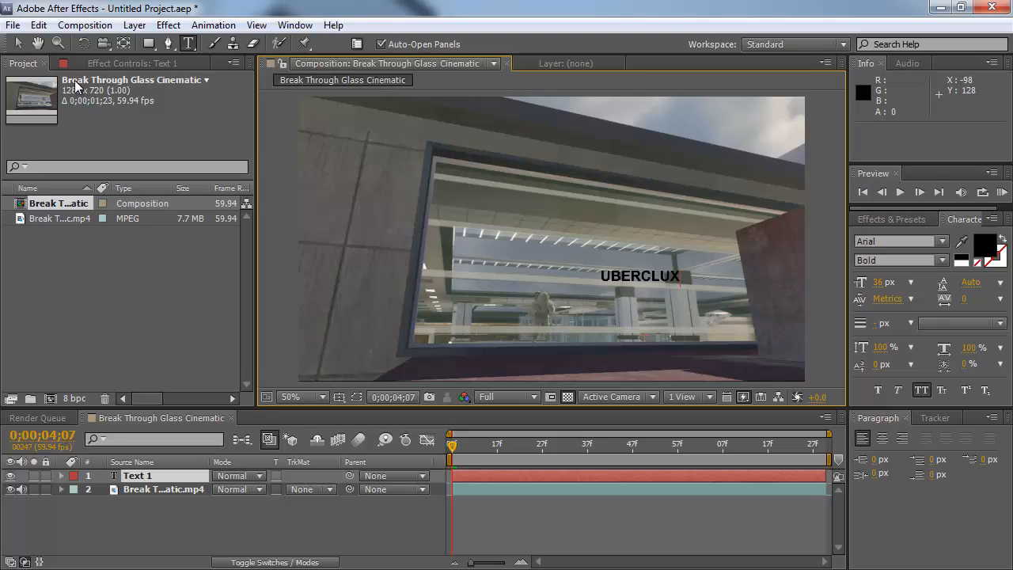
Step: Move the UBERCLUX text to the left onto the window and scale the layer to 270%
left_click(19, 44)
left_click_drag(638, 276, 533, 265)
left_click(140, 474)
key("s")
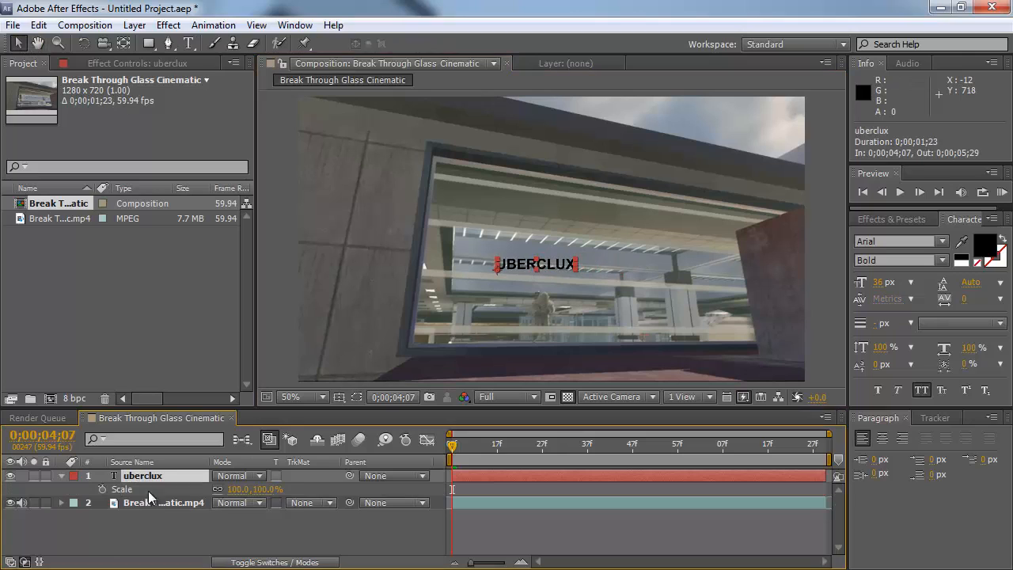
left_click_drag(236, 489, 353, 493)
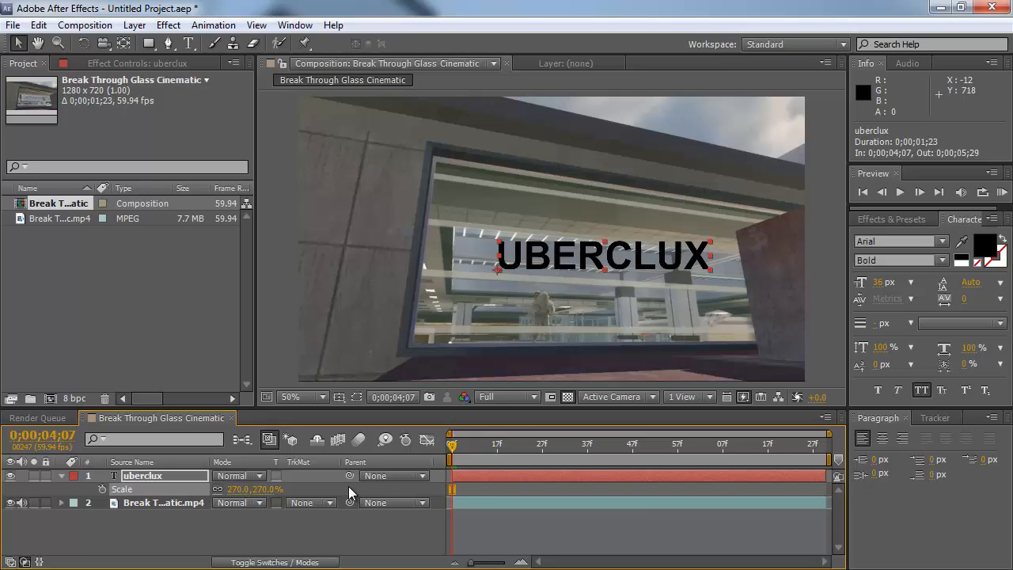
Step: Make the text layer a 3D layer and rotate its Y orientation to about 336.8°
key("F4")
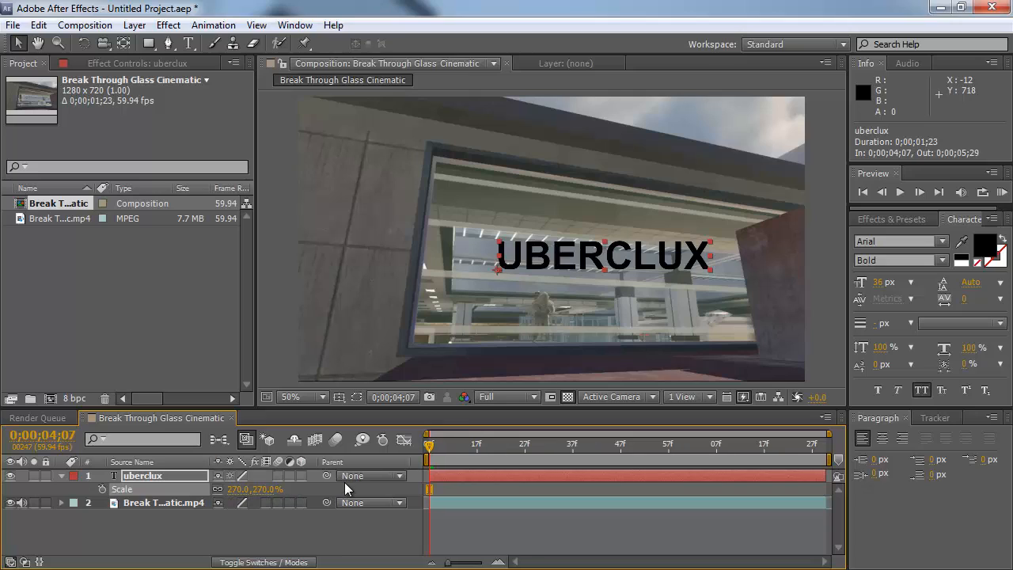
left_click(301, 475)
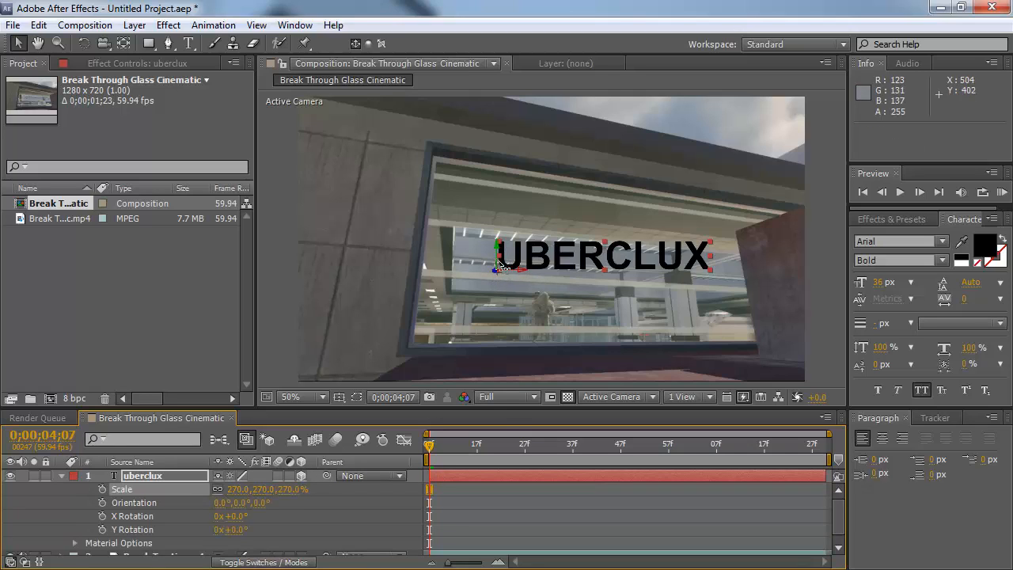
scroll(568, 273, "up", 1)
scroll(568, 272, "down", 1)
key("w")
left_click_drag(527, 269, 503, 269)
key("ctrl+z")
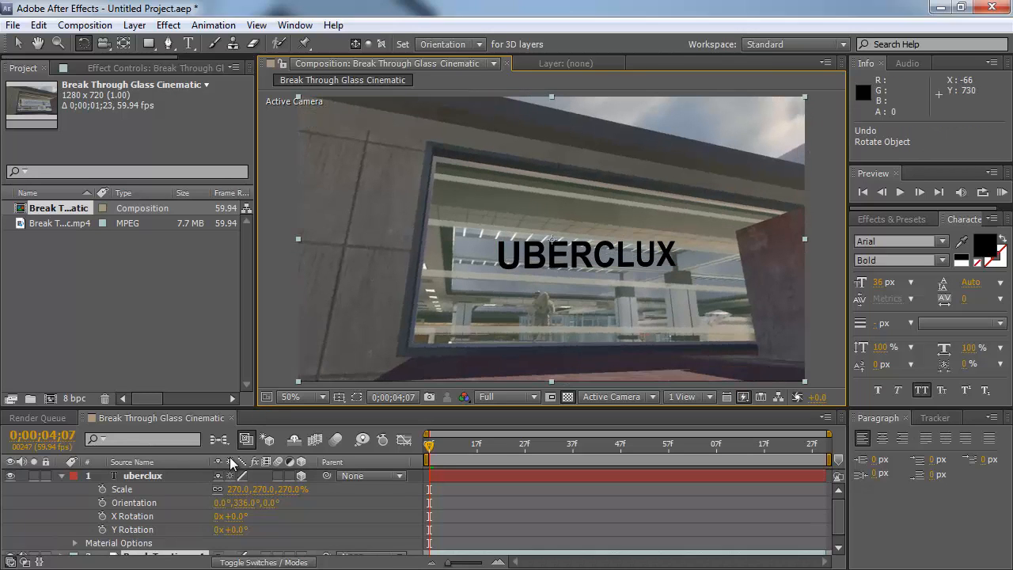
Step: Rotate the text in 3D to an orientation of about 343.9°, 335.7°, 357.9° to match the window's perspective
left_click(152, 474)
key("slash")
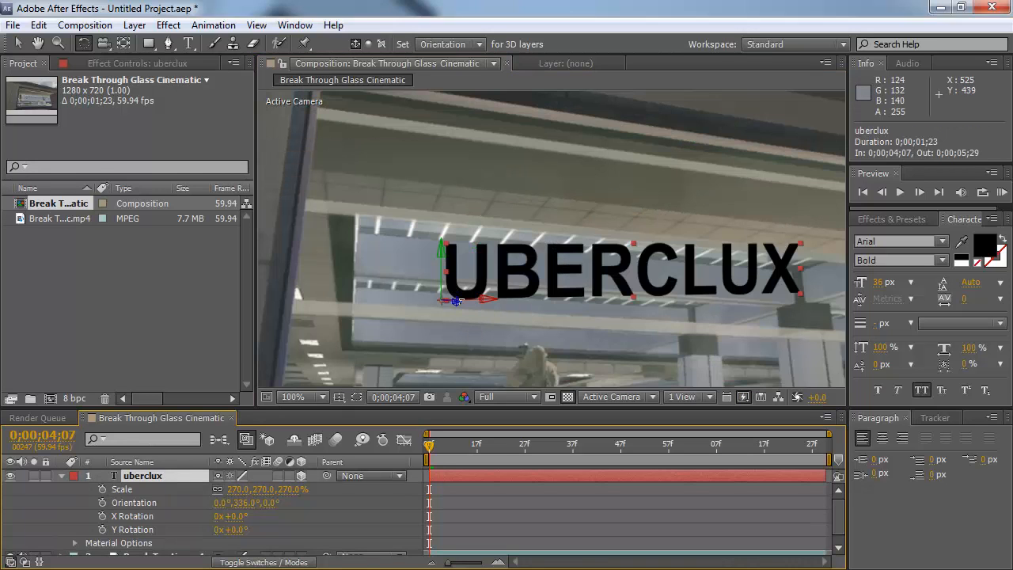
left_click_drag(456, 299, 491, 293)
scroll(699, 310, "down", 1)
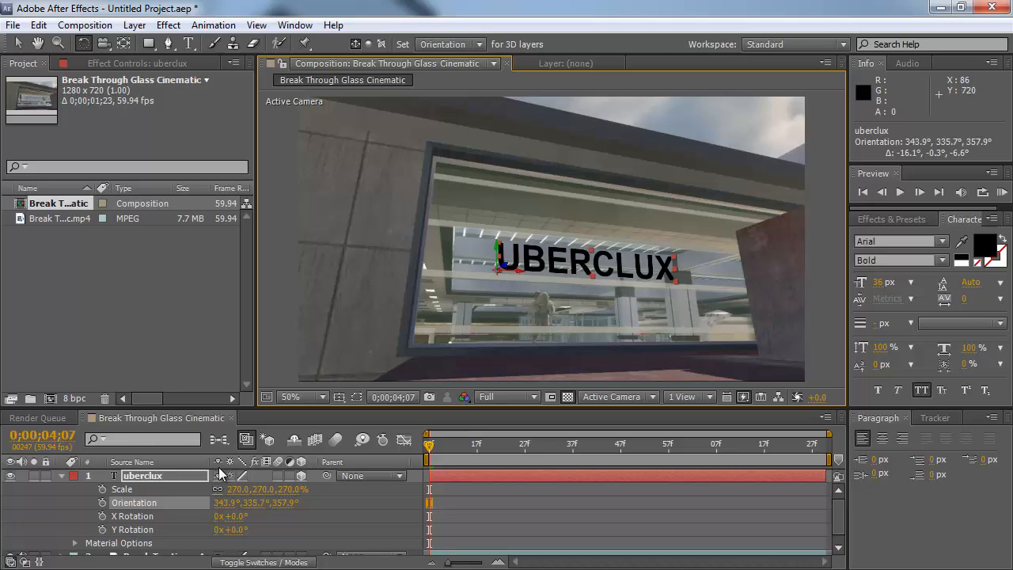
Step: Pre-compose the text layer, moving all attributes into a new composition named title
left_click(176, 450)
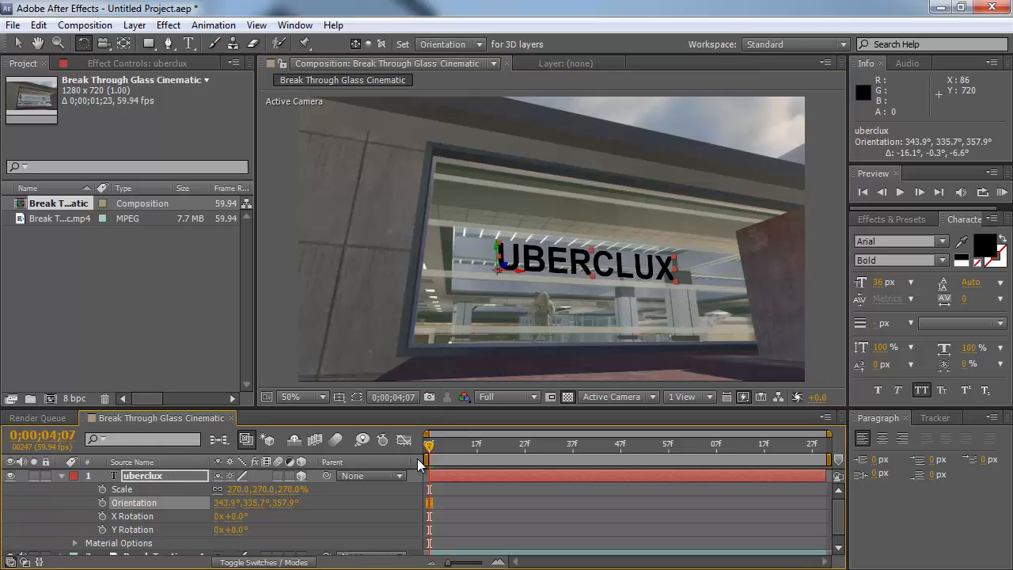
left_click(62, 475)
left_click(124, 487)
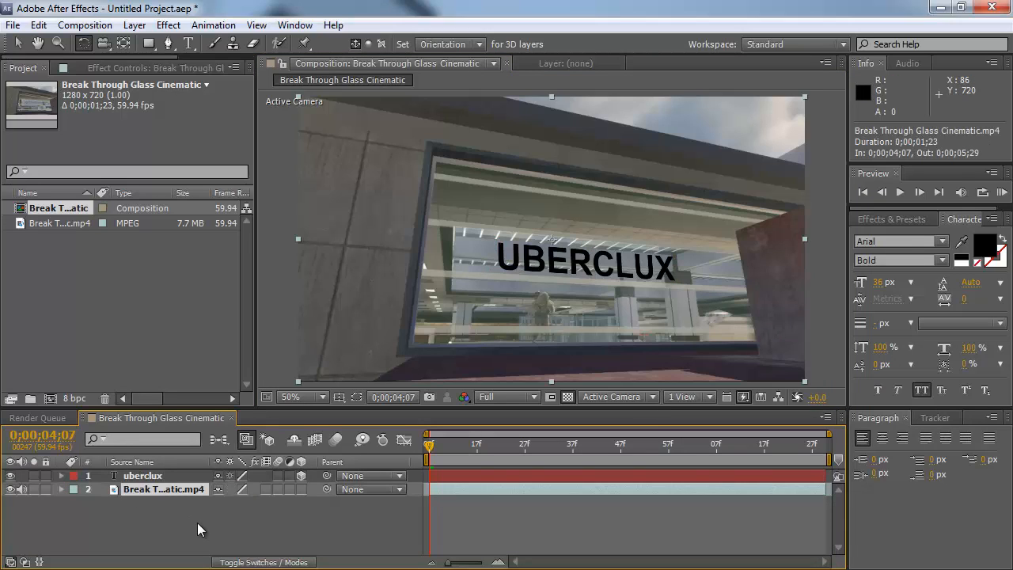
left_click(200, 475)
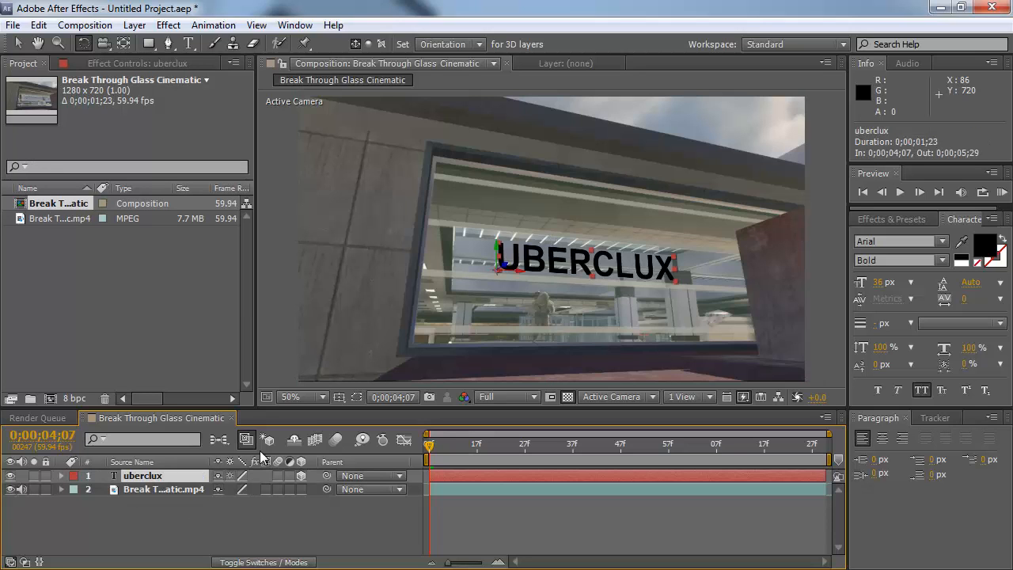
right_click(160, 474)
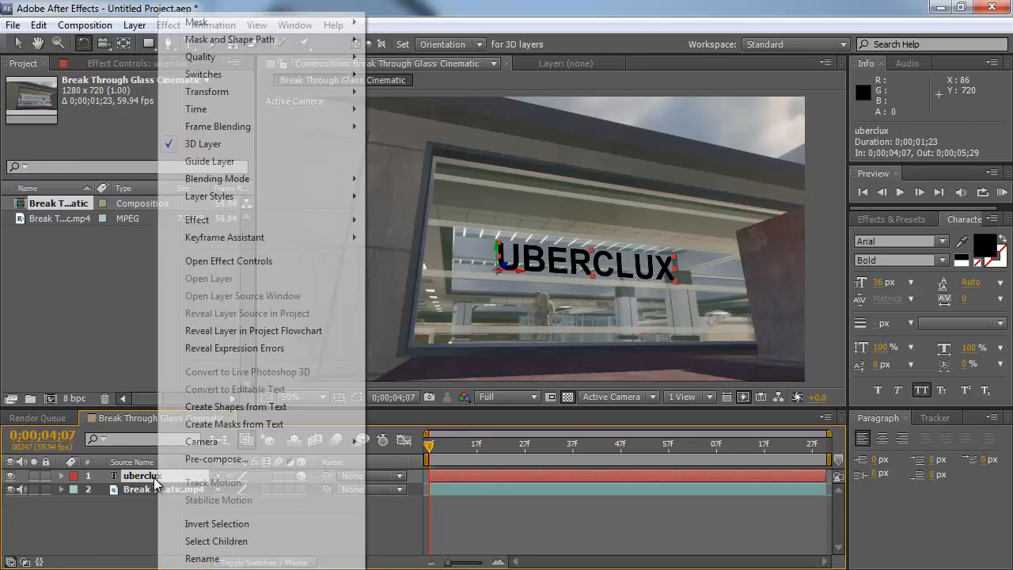
left_click(231, 395)
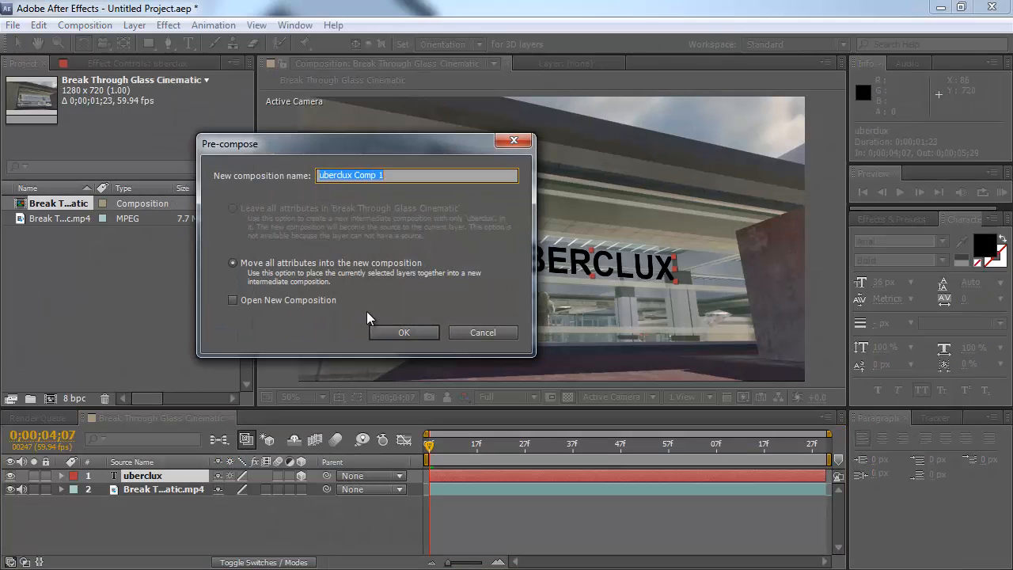
type("title")
left_click(408, 334)
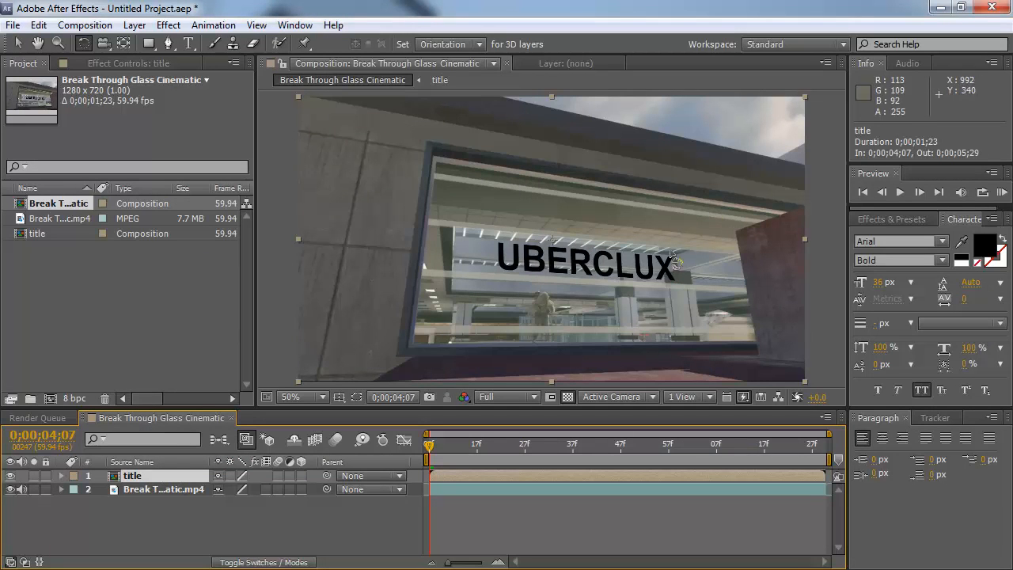
Step: Set the title layer's opacity to 45%
key("v")
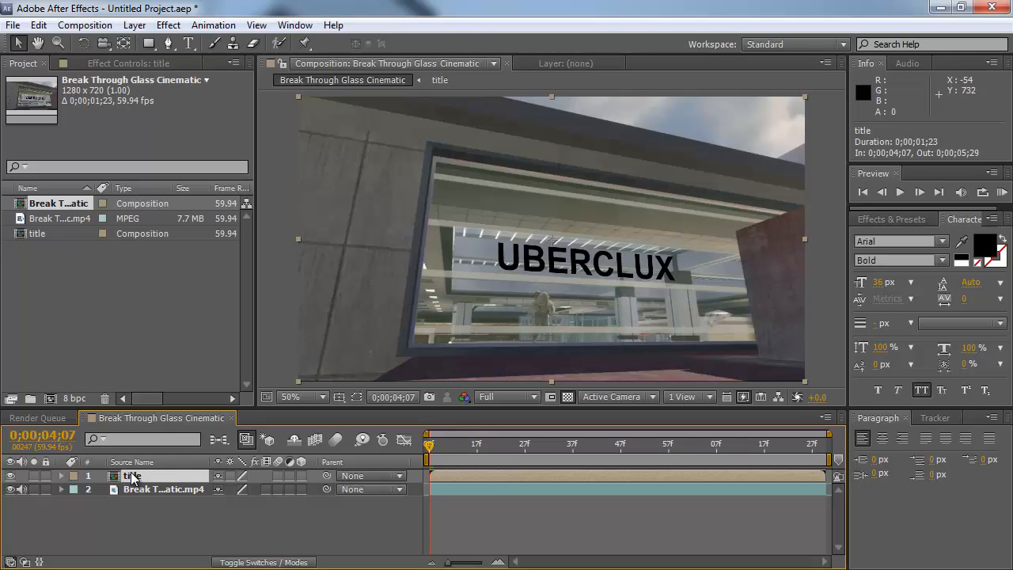
key("t")
left_click_drag(217, 489, 162, 475)
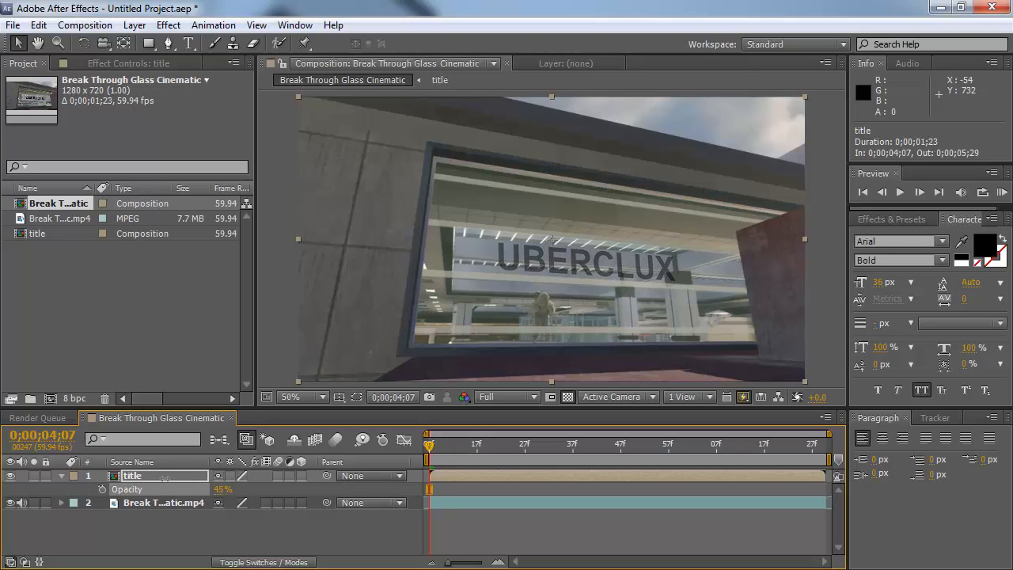
scroll(566, 279, "up", 2)
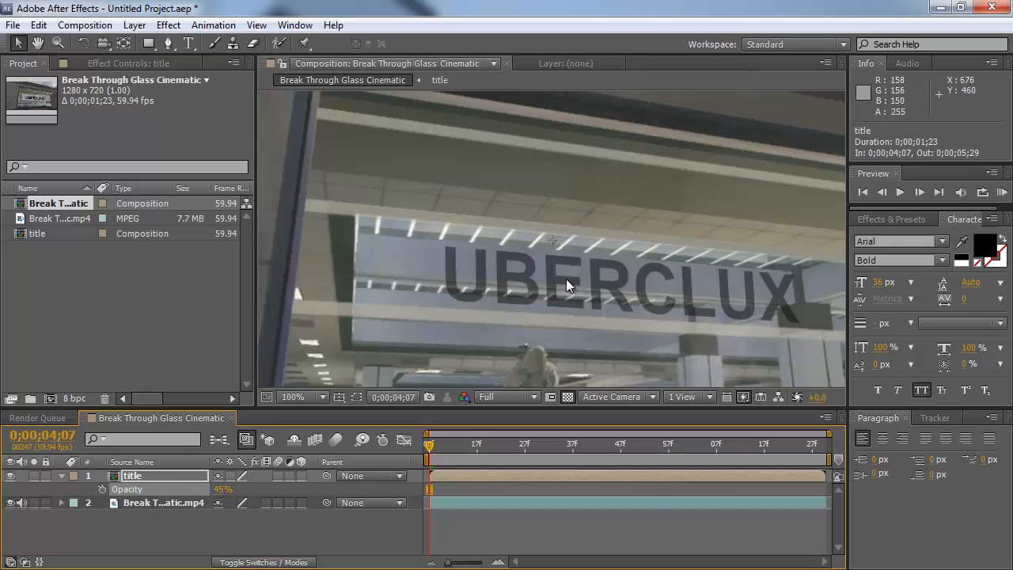
scroll(565, 278, "down", 2)
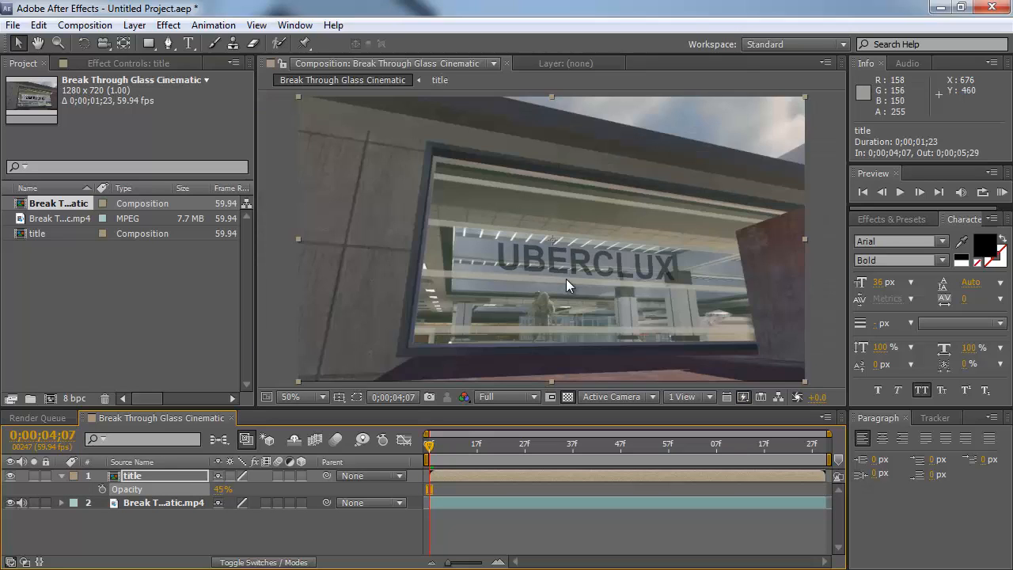
Step: Trim the title layer's end to the frame where the glass shatters, about 0;00;04;36
left_click(141, 476)
left_click_drag(431, 449, 595, 443)
key("Page_Up")
key("Page_Up")
key("Page_Up")
key("Page_Up")
key("Page_Up")
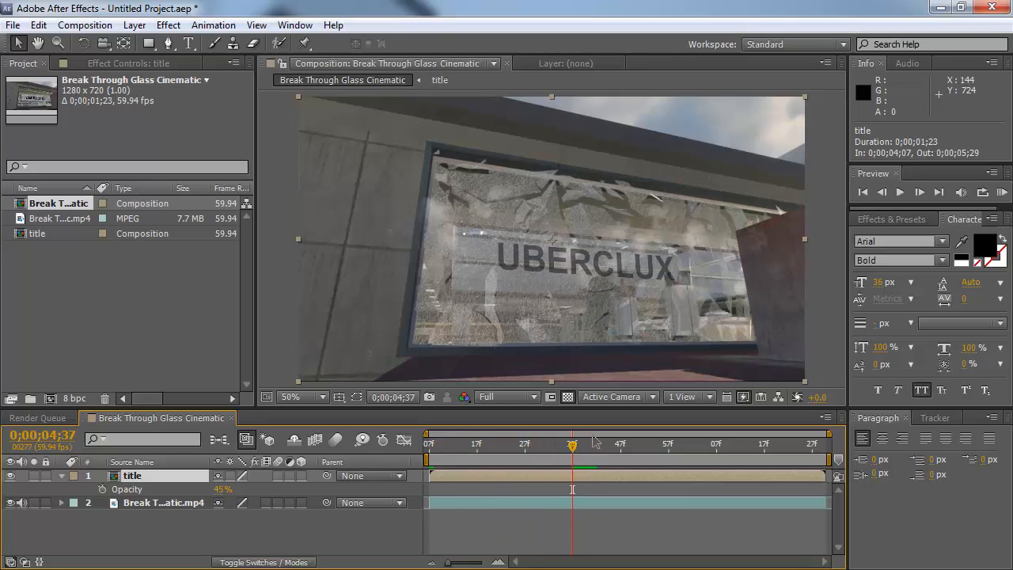
key("Page_Down")
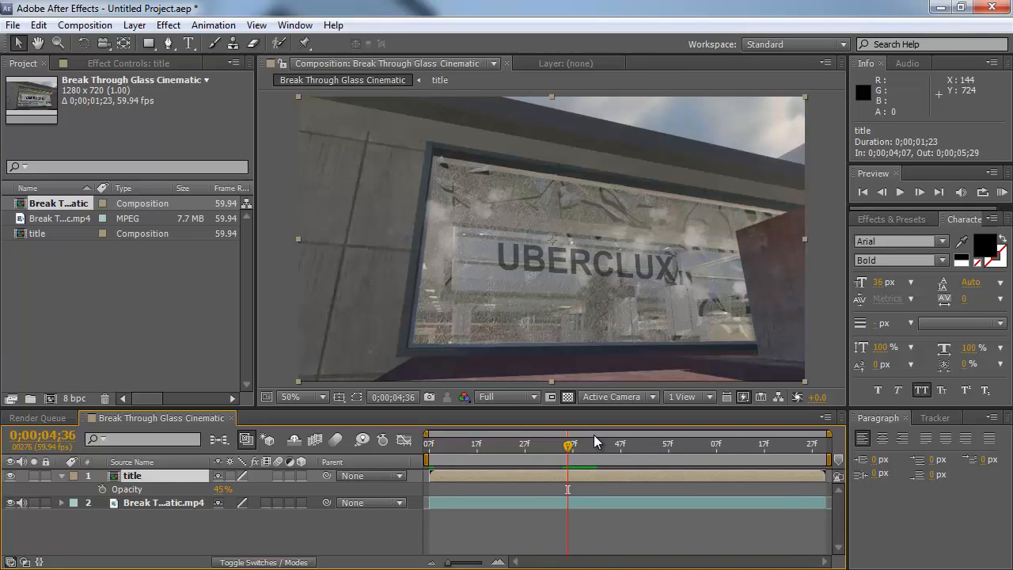
left_click_drag(823, 475, 599, 488)
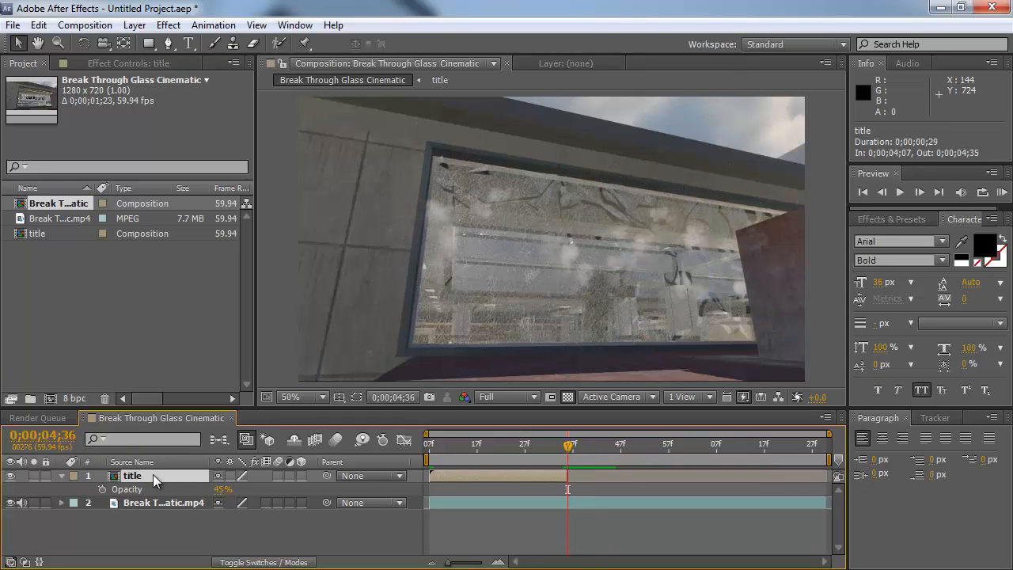
Step: Duplicate the title layer, start the copy at the shatter frame and extend it to the composition end
key("ctrl+d")
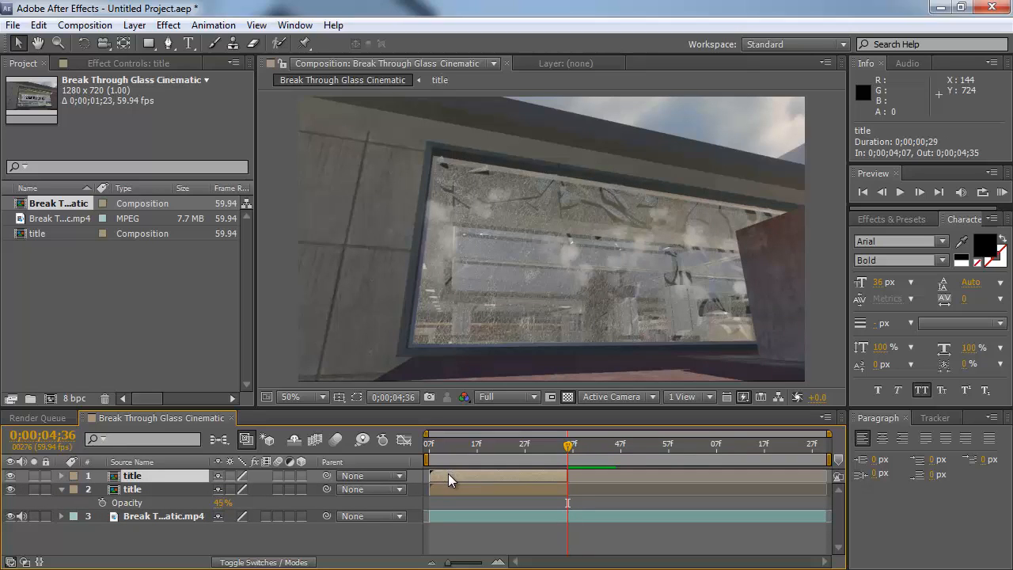
left_click_drag(483, 474, 587, 476)
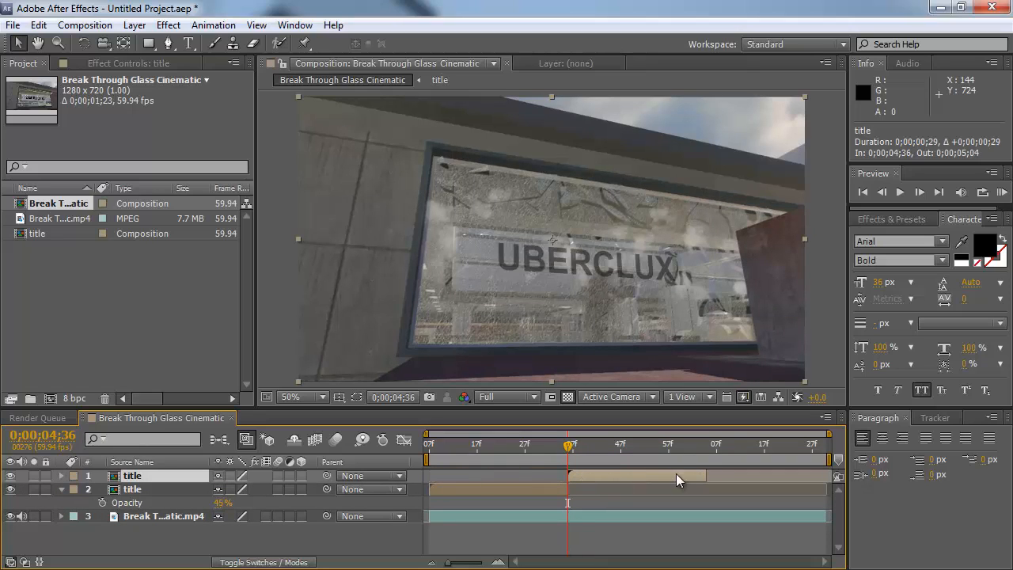
left_click_drag(704, 475, 833, 475)
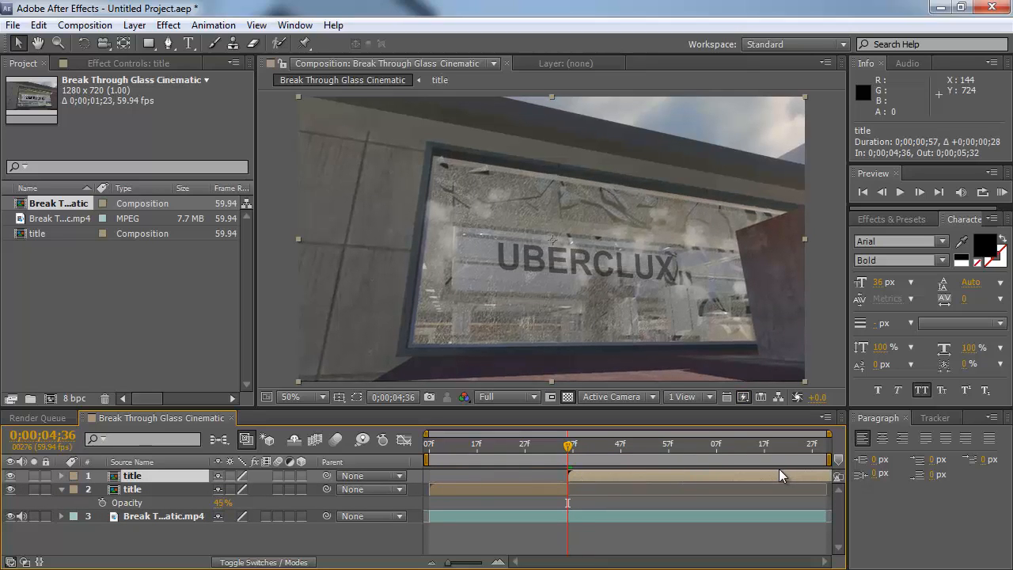
Step: Apply the Shatter effect to the duplicated title layer
key("Page_Up")
key("Page_Down")
key("Page_Up")
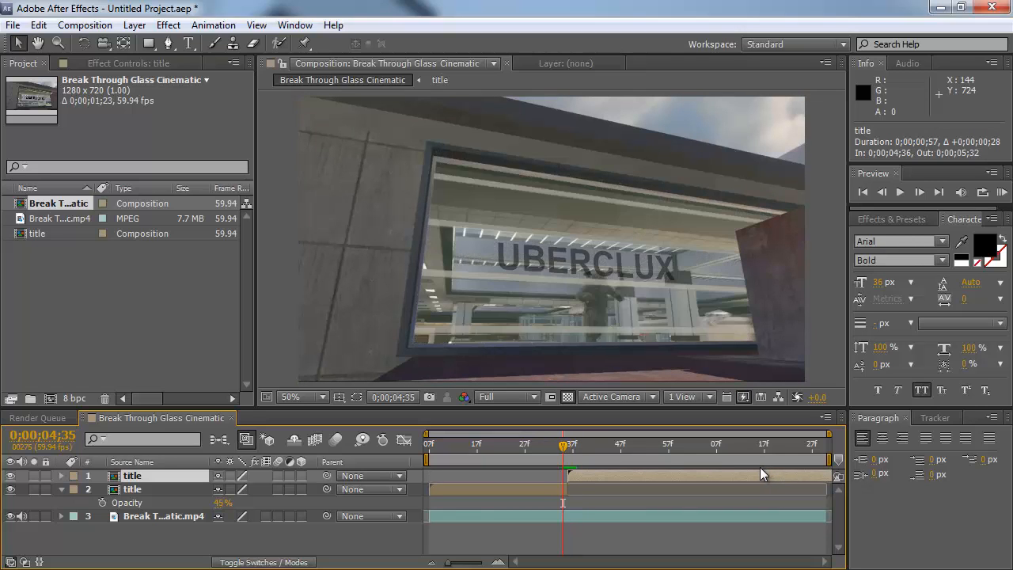
key("Page_Down")
left_click(168, 24)
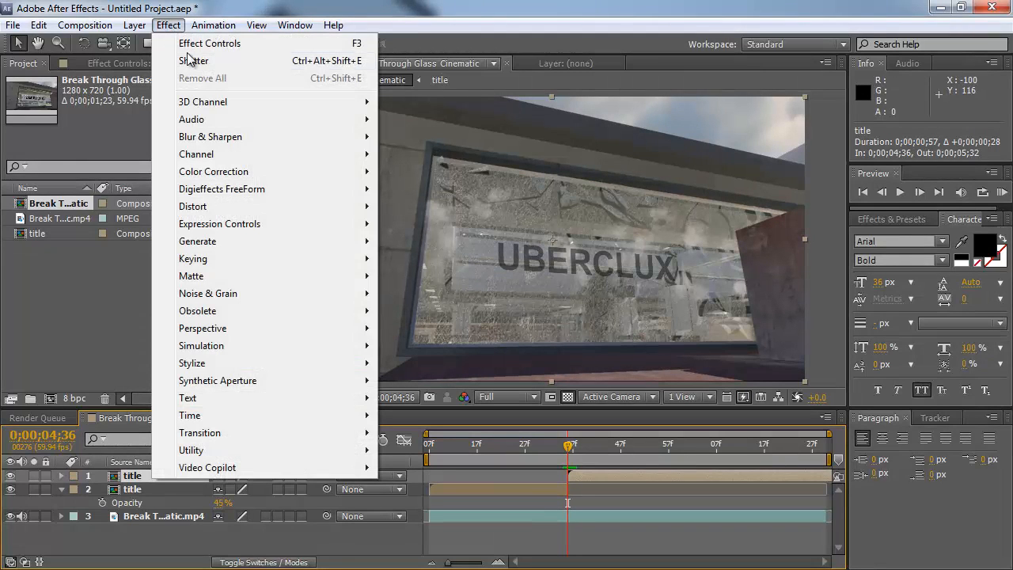
left_click(195, 61)
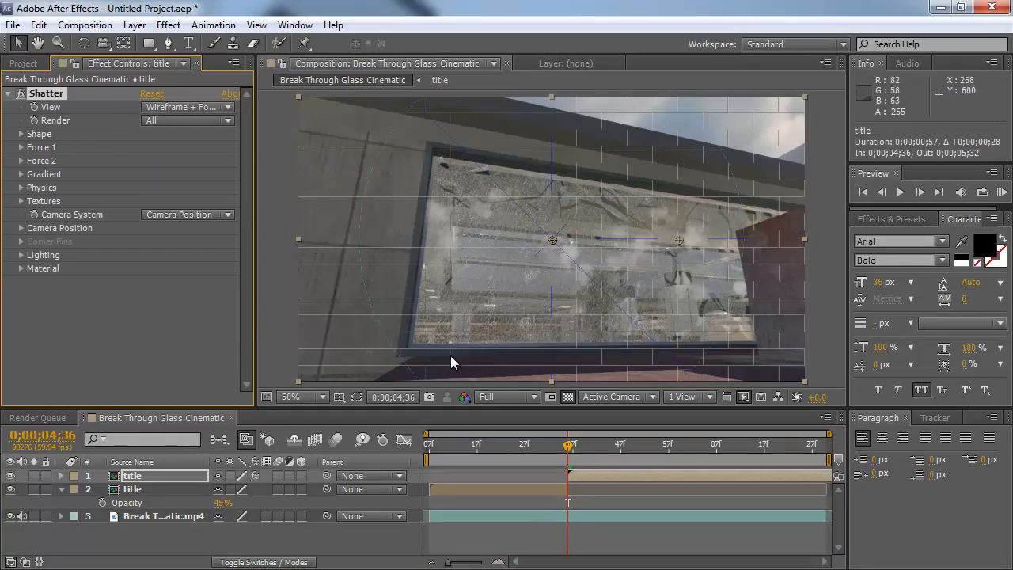
Step: Set the Shatter shape pattern to Glass and its repetitions to 16
mouse_move(569, 448)
left_mouse_down()
mouse_move(704, 451)
mouse_move(572, 452)
left_mouse_up()
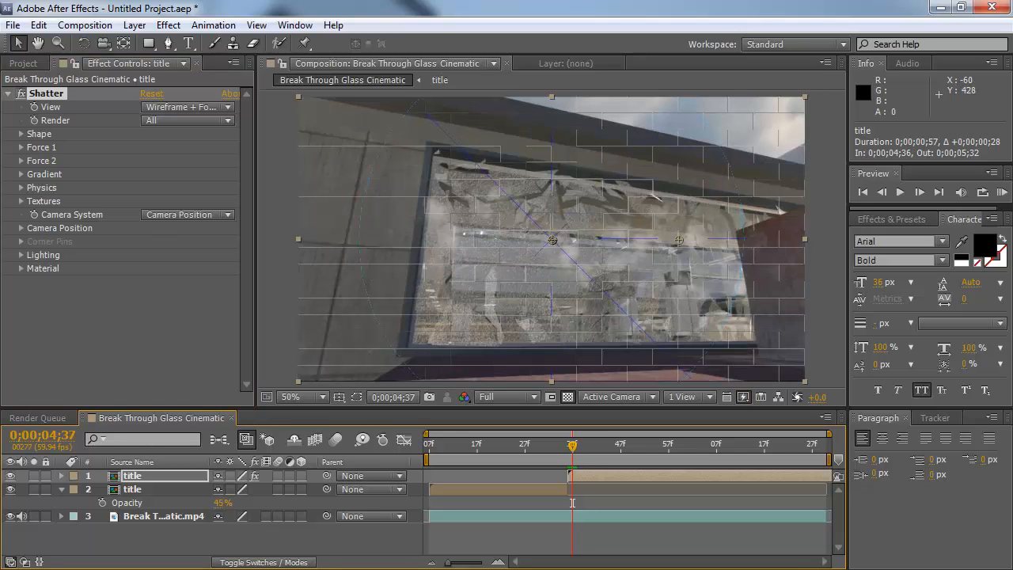
left_click(21, 135)
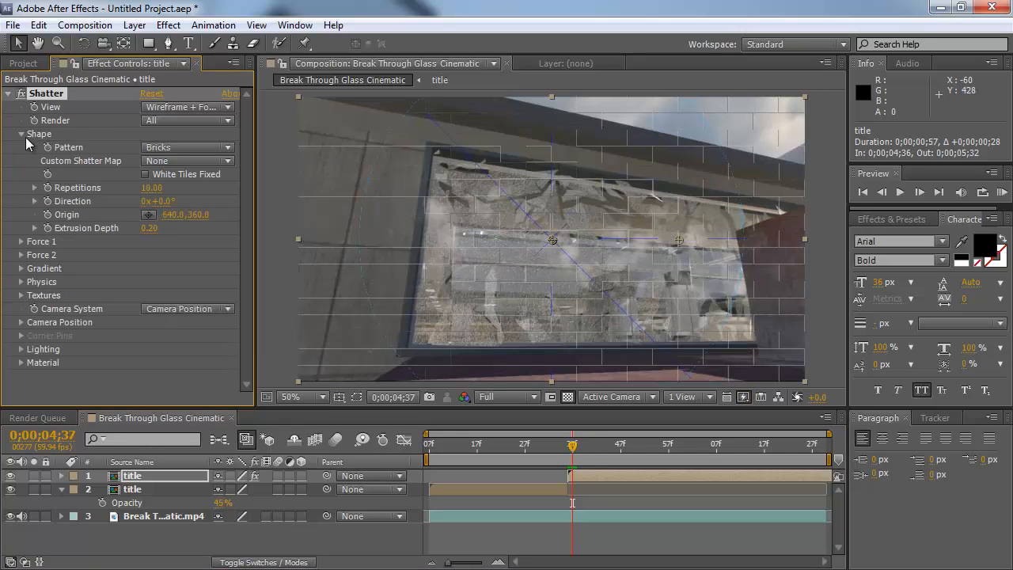
left_click(169, 150)
left_click(200, 272)
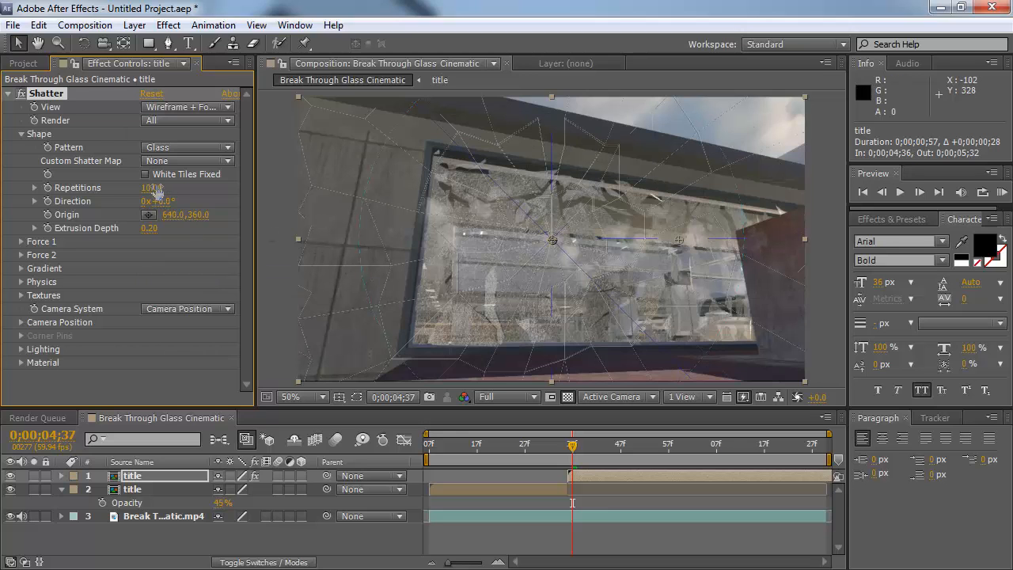
left_click_drag(155, 190, 205, 185)
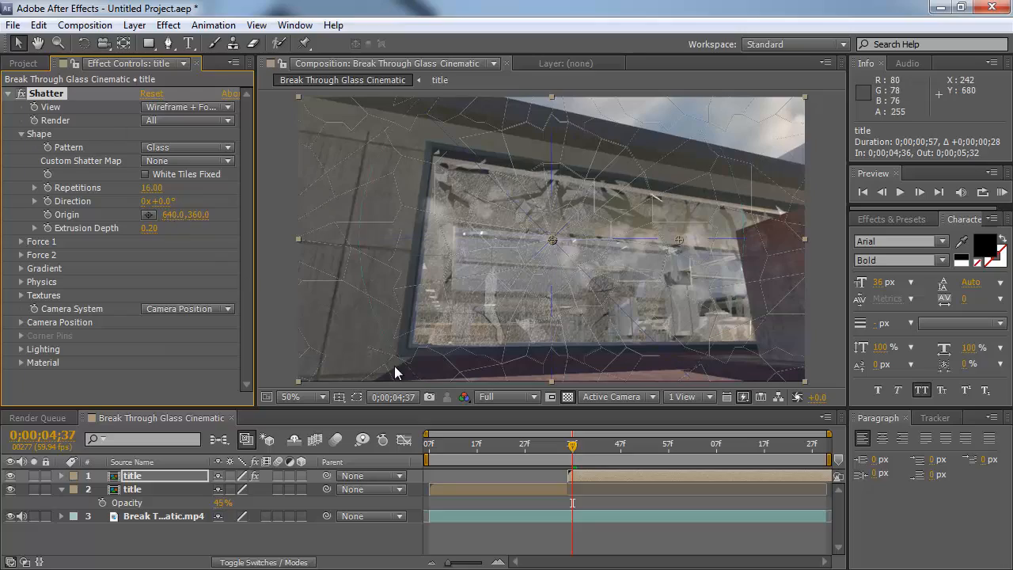
Step: At the shatter frame, expand Force 1 and place its position at about 638, 454 in the middle of the window
left_click(578, 445)
mouse_move(579, 446)
left_mouse_down()
mouse_move(616, 446)
mouse_move(570, 449)
left_mouse_up()
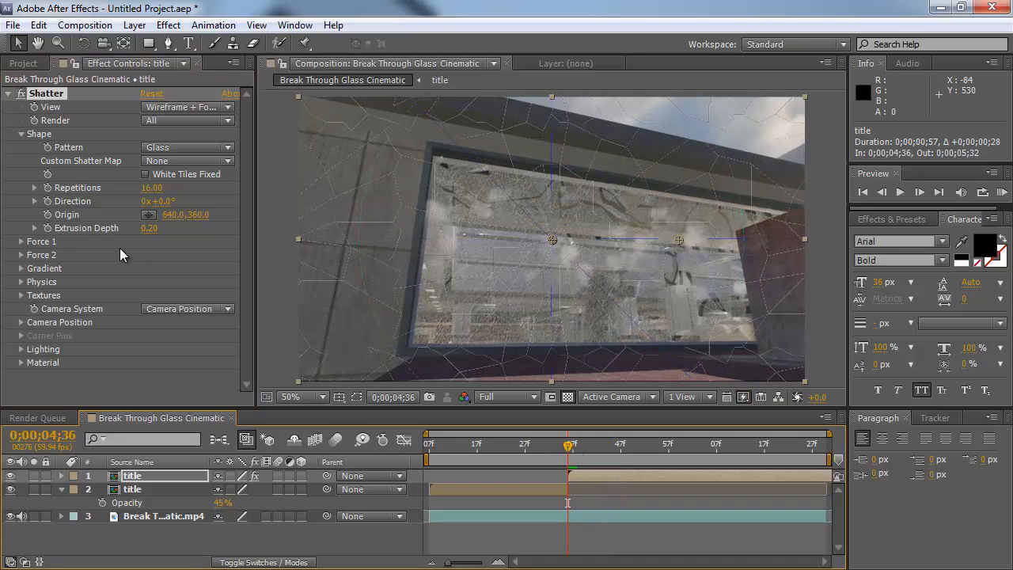
left_click(21, 241)
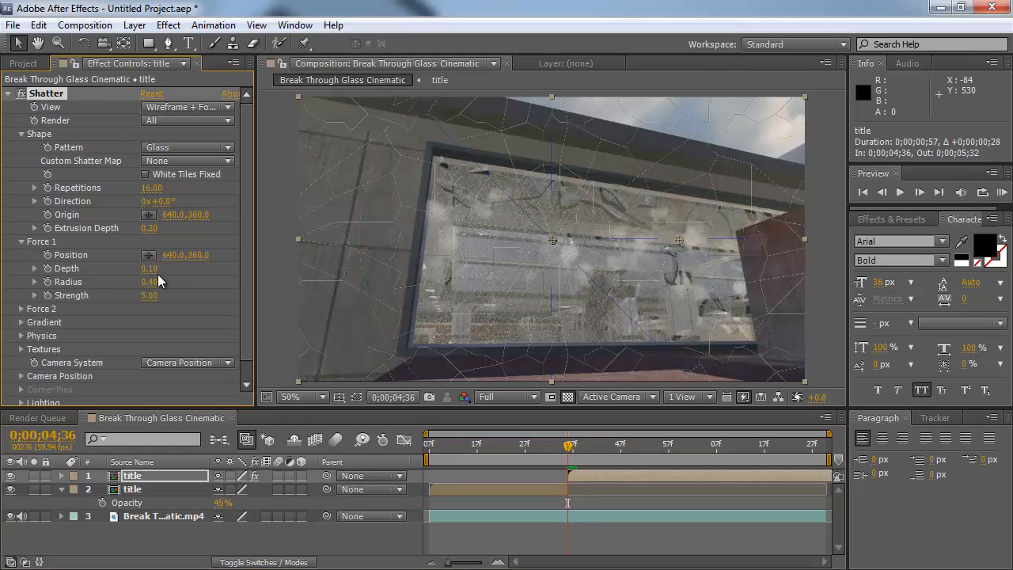
left_click(148, 255)
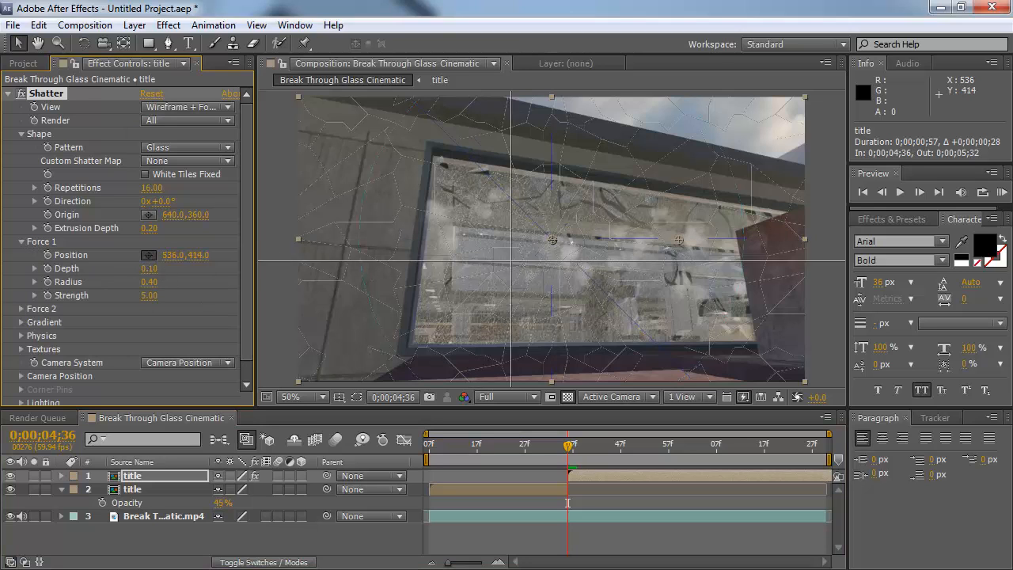
left_click(553, 282)
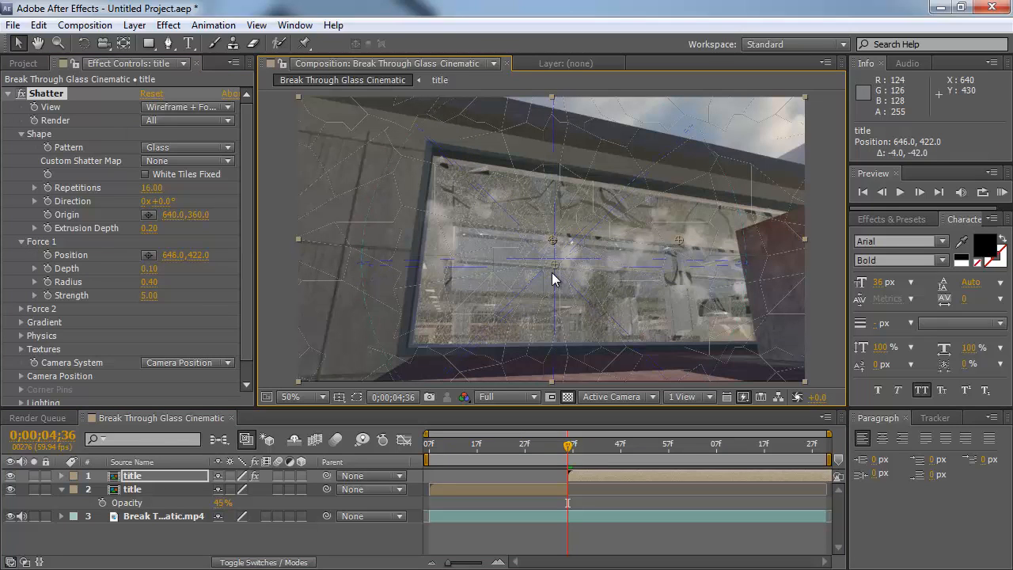
left_click_drag(549, 295, 548, 281)
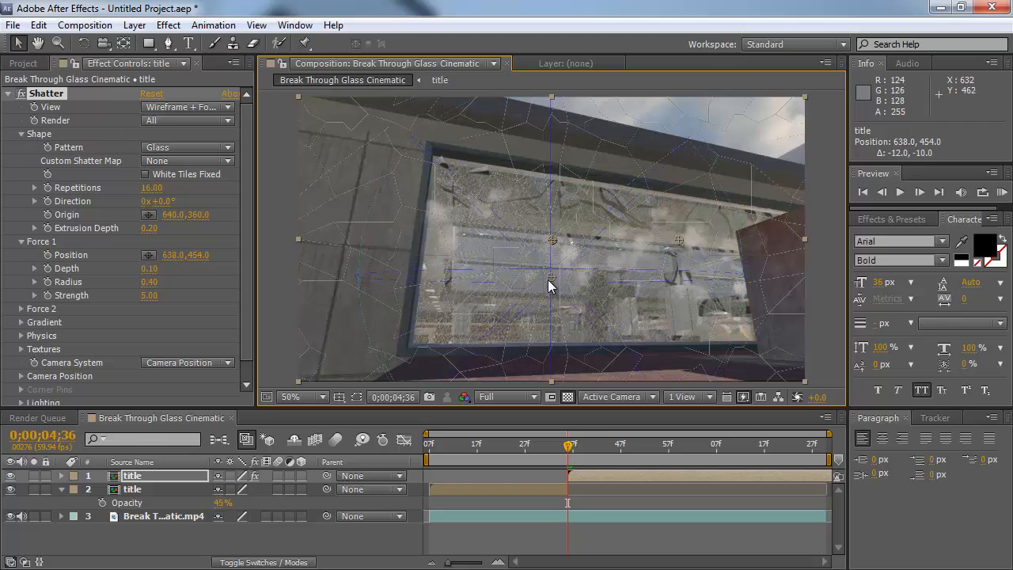
Step: Raise Force 1's strength, scrub past the shatter frame, switch the Shatter view to Rendered and set strength to 20.30
left_click_drag(152, 295, 200, 298)
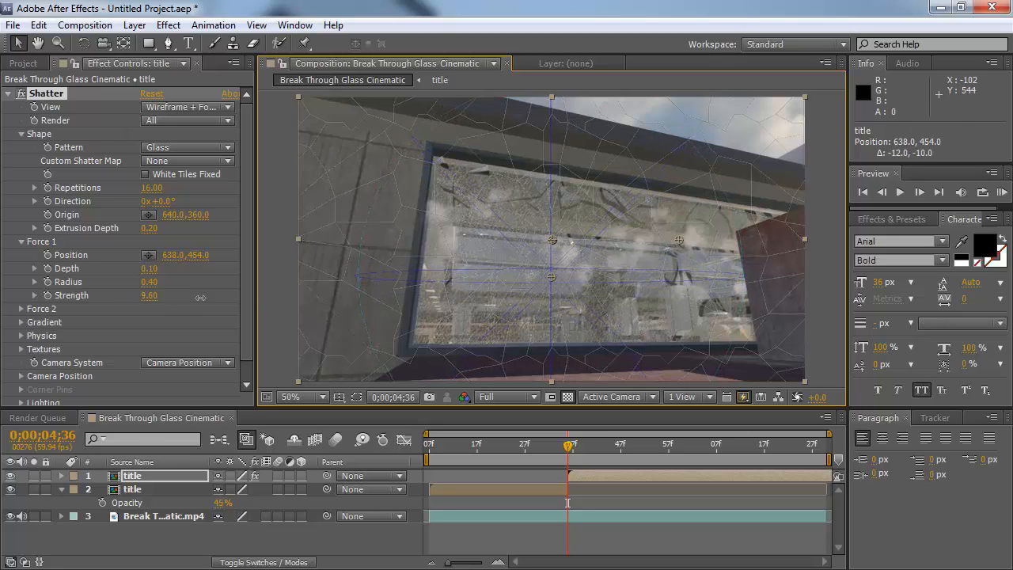
mouse_move(568, 445)
left_mouse_down()
mouse_move(605, 453)
mouse_move(570, 453)
mouse_move(596, 452)
mouse_move(583, 452)
left_mouse_up()
left_click(189, 107)
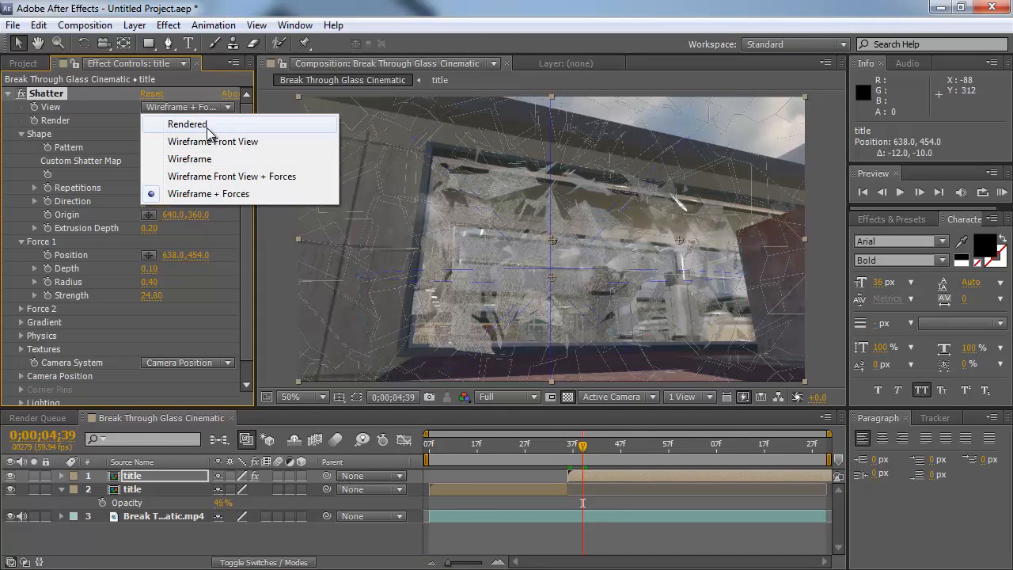
left_click(198, 121)
mouse_move(587, 453)
left_mouse_down()
mouse_move(561, 448)
mouse_move(610, 445)
mouse_move(569, 445)
mouse_move(589, 443)
left_mouse_up()
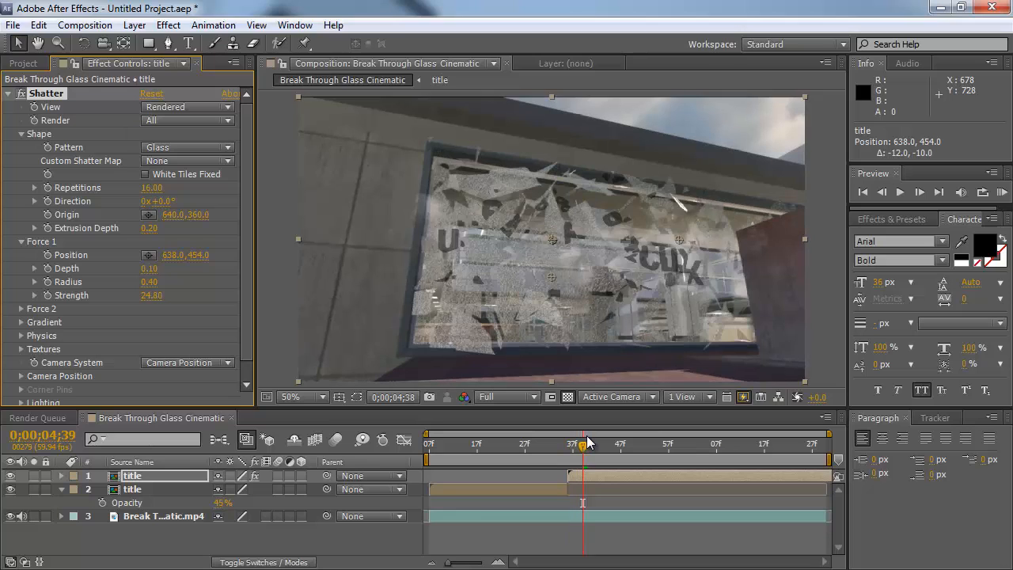
left_click_drag(148, 295, 119, 294)
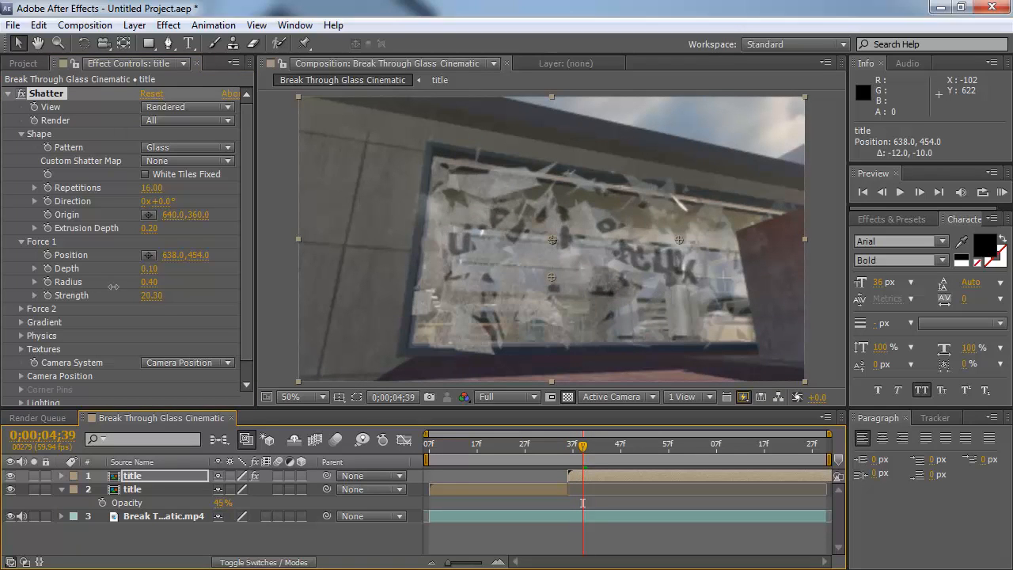
Step: Expand the Physics group, set Force 1 strength to 16.40 and the Gravity to 60.80
left_click(21, 335)
scroll(104, 353, "down", 3)
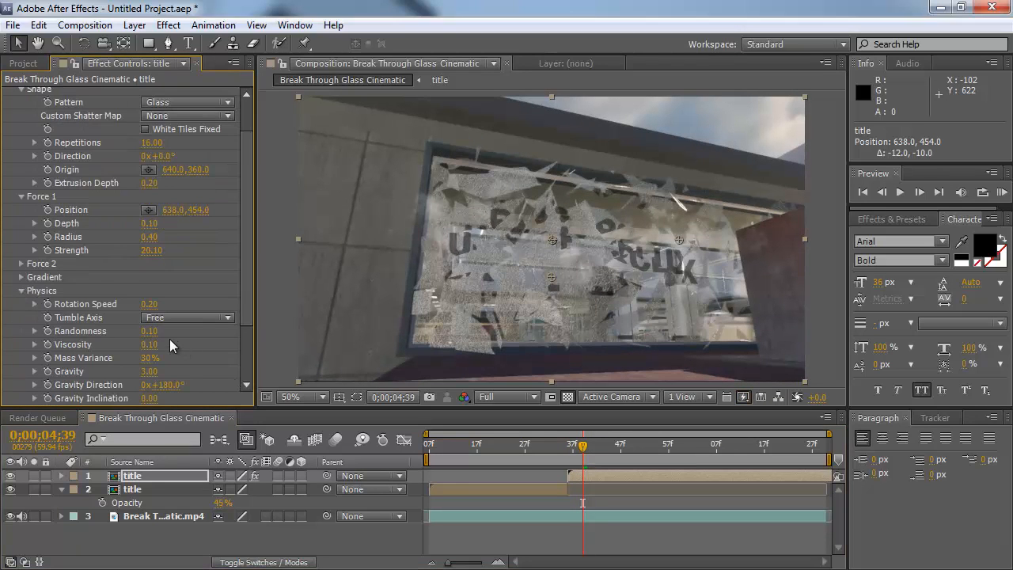
left_click_drag(158, 366, 567, 449)
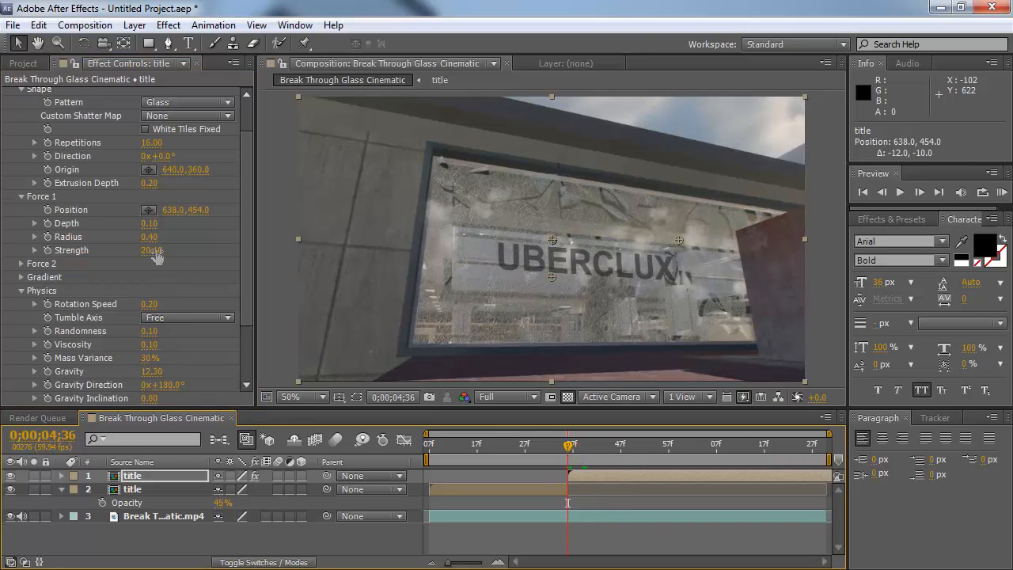
left_click_drag(154, 250, 129, 251)
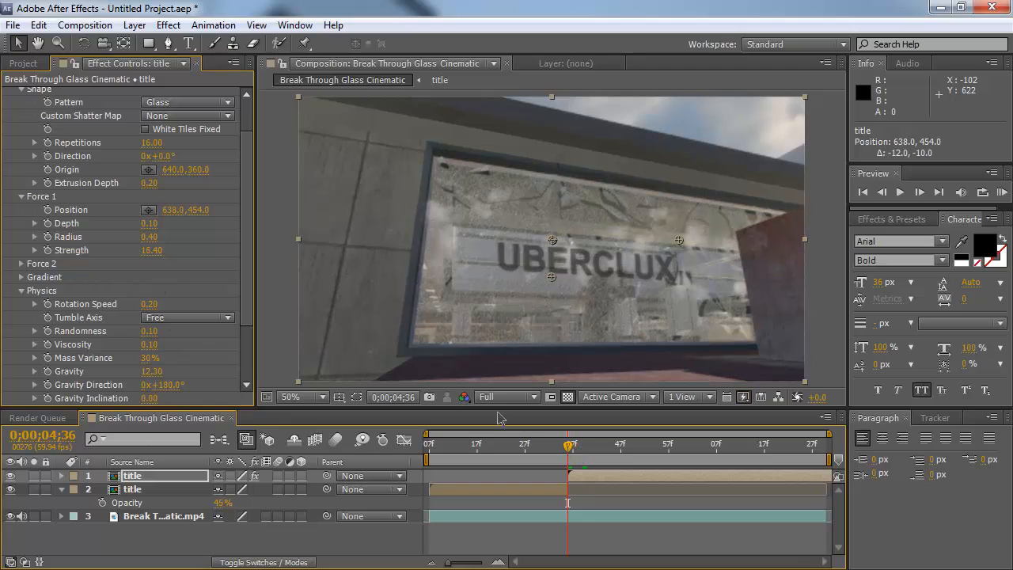
left_click_drag(566, 451, 611, 450)
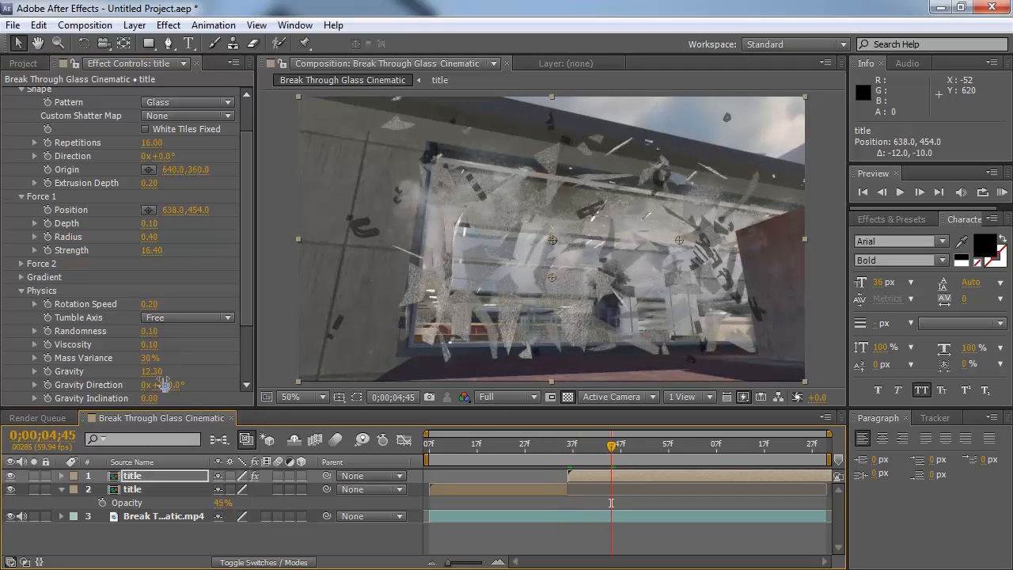
left_click_drag(176, 371, 605, 380)
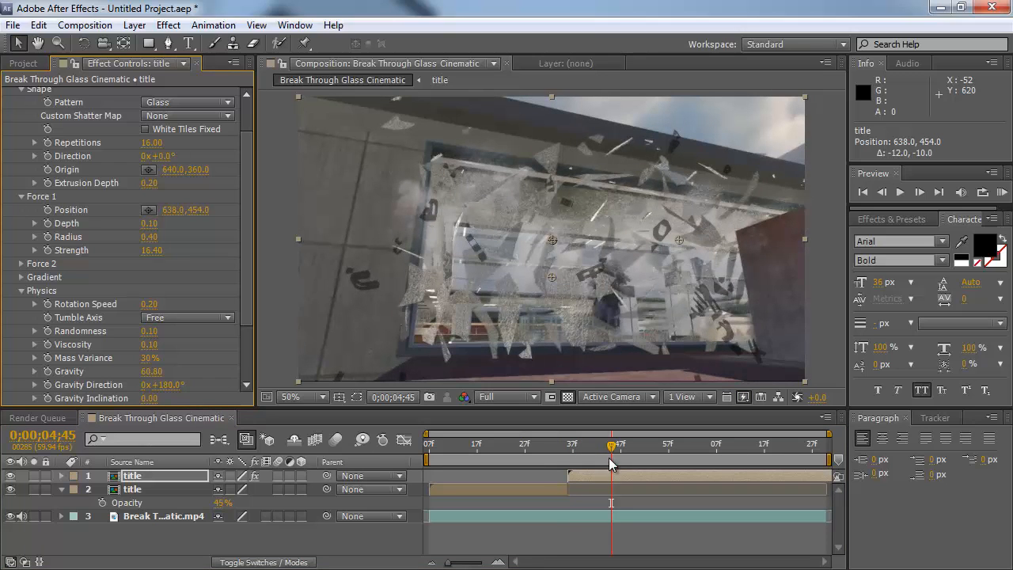
Step: Preview the shatter animation from the start of the composition
left_click_drag(584, 445, 429, 451)
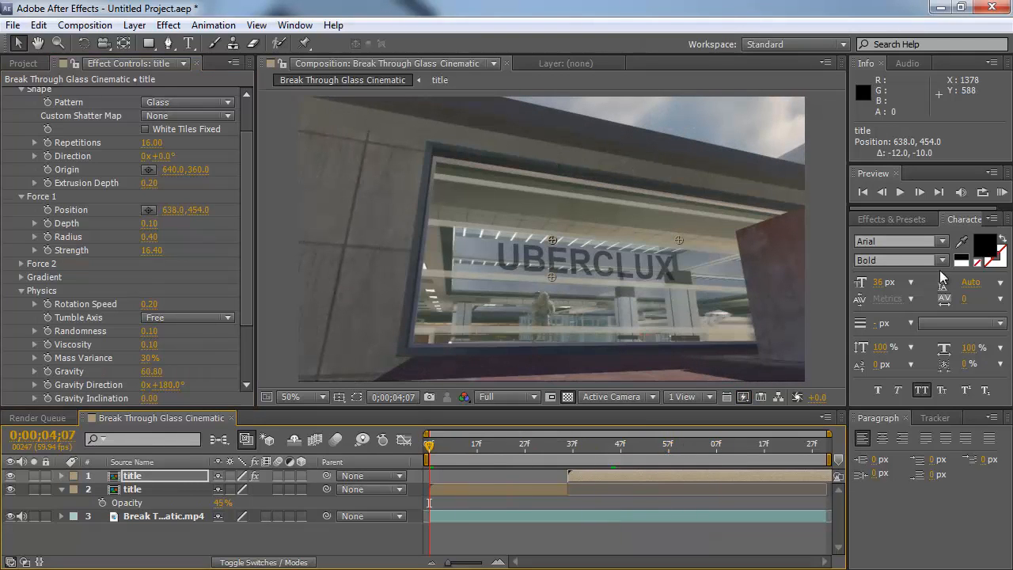
left_click(1002, 192)
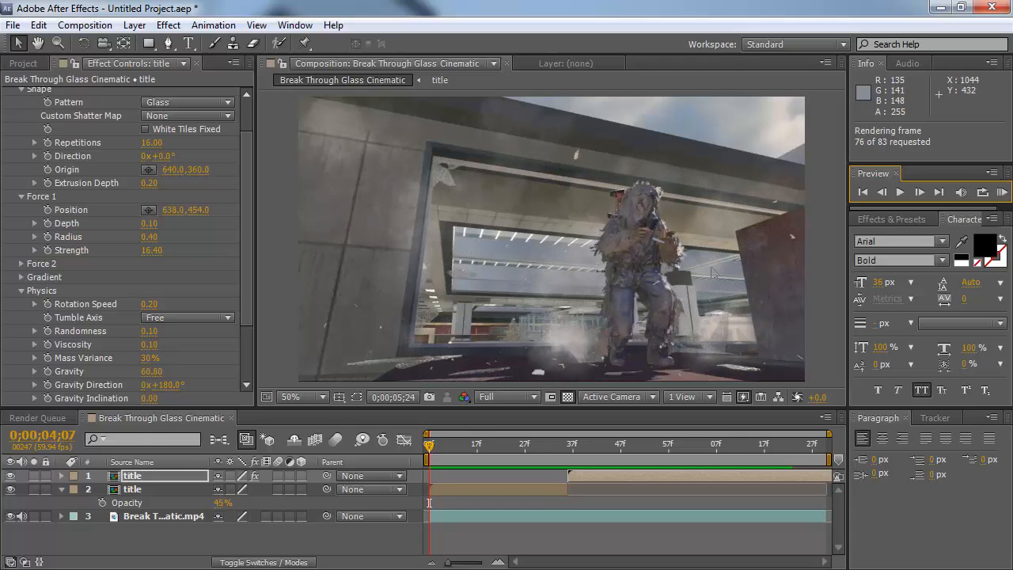
key("space")
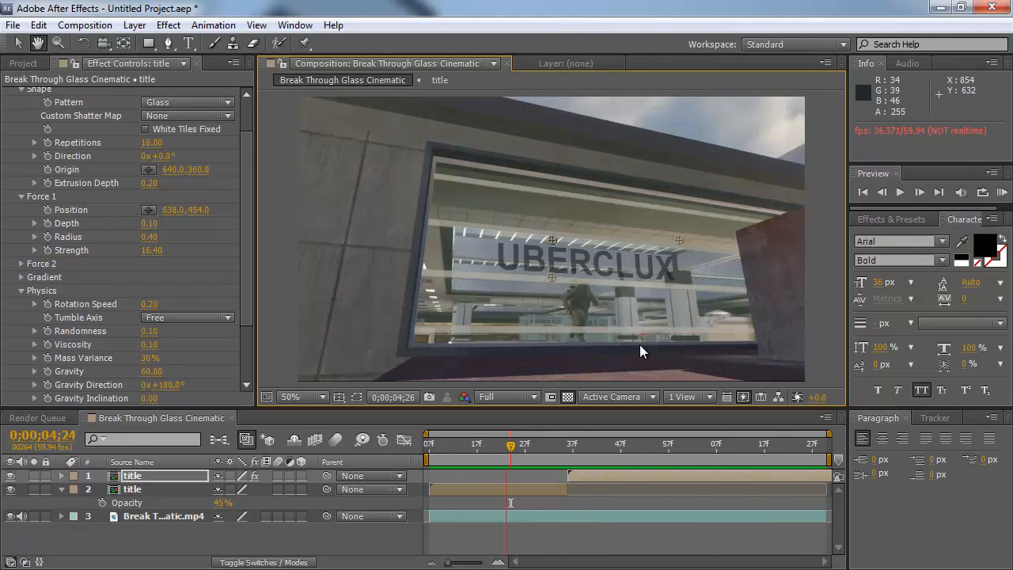
key("space")
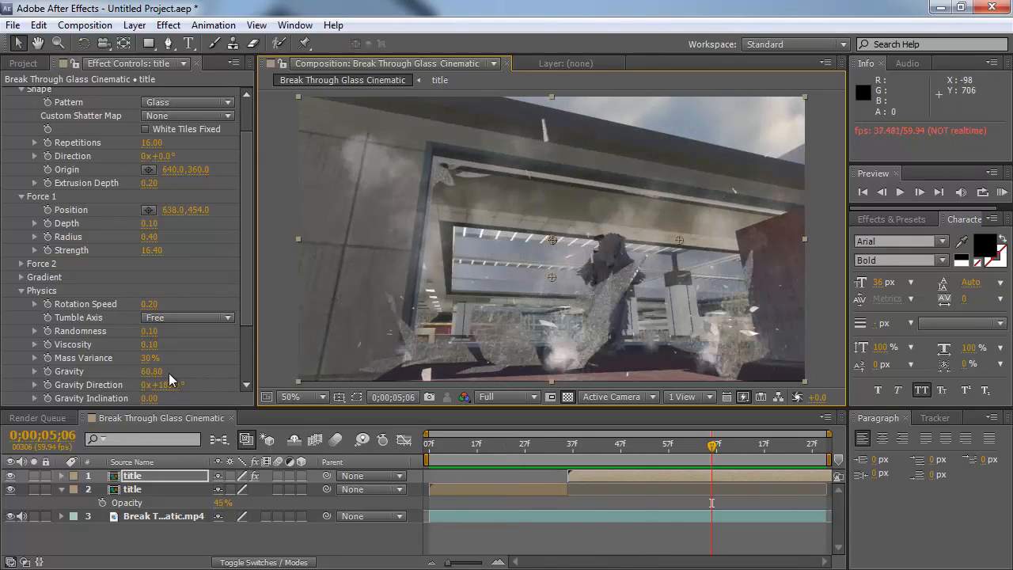
Step: Lower the Shatter gravity to 52.40 and preview the animation again
left_click_drag(136, 372, 80, 372)
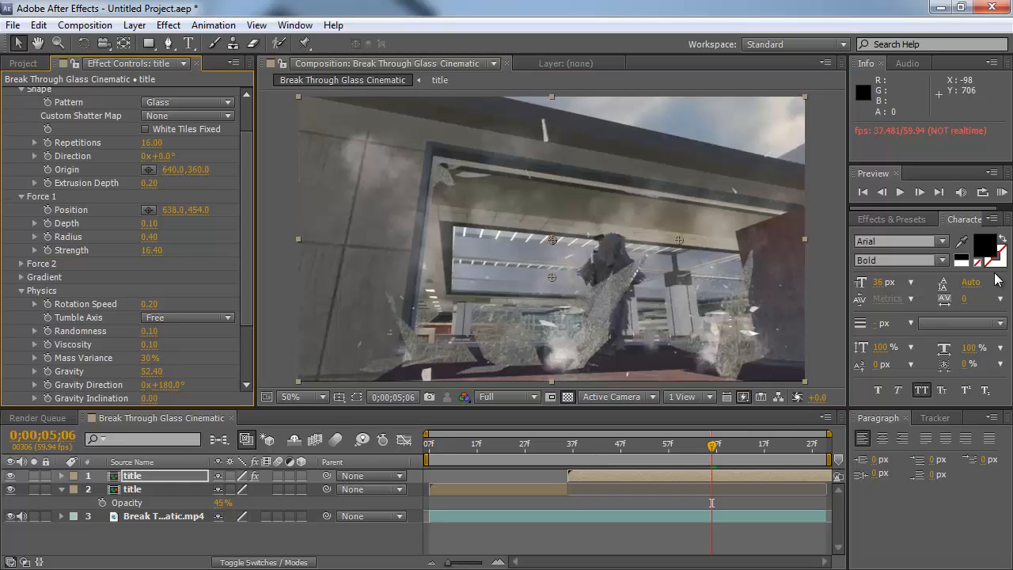
left_click(1001, 191)
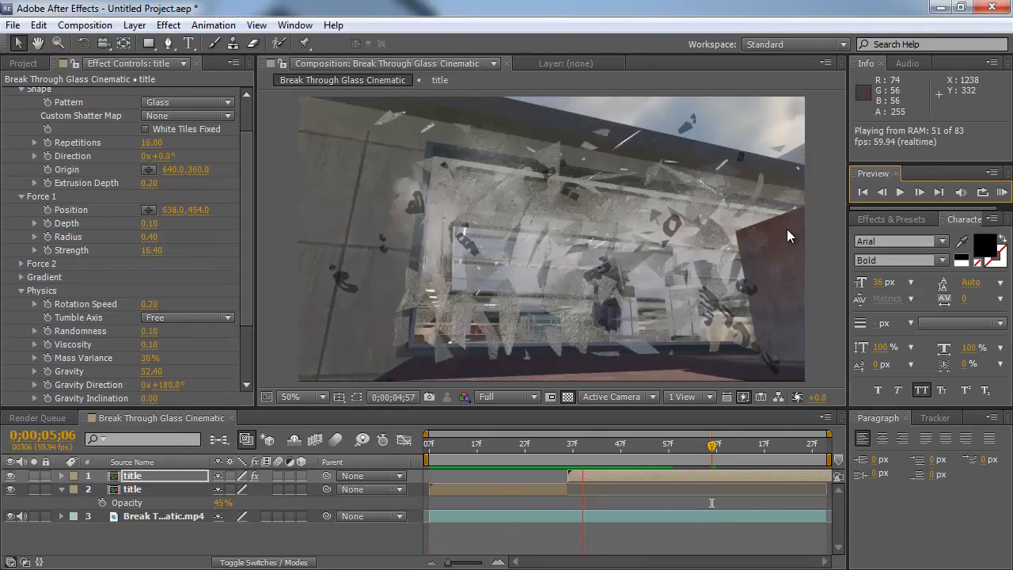
key("space")
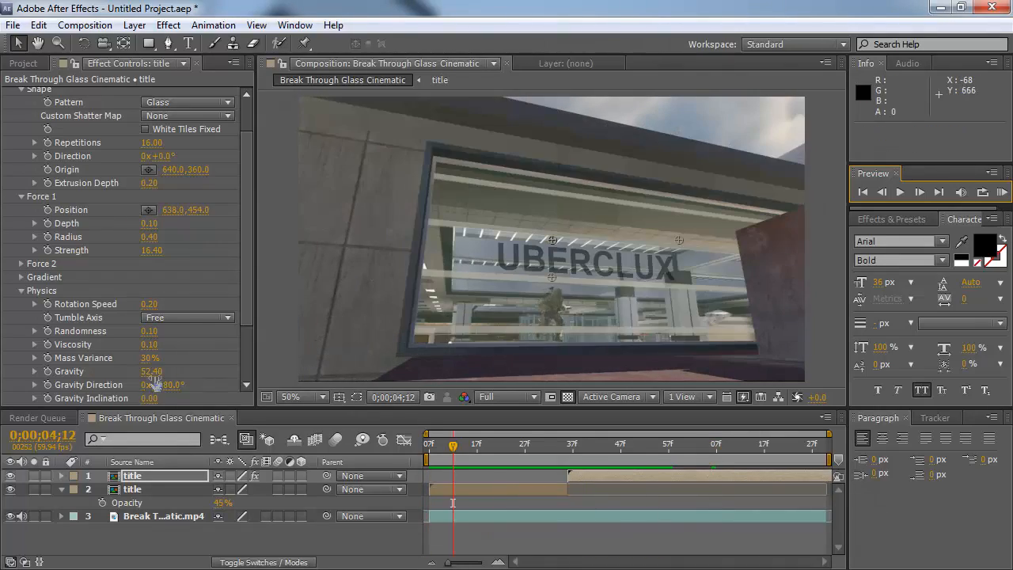
Step: Lower the Shatter gravity to 44.30 and preview the animation again
left_click_drag(151, 371, 92, 375)
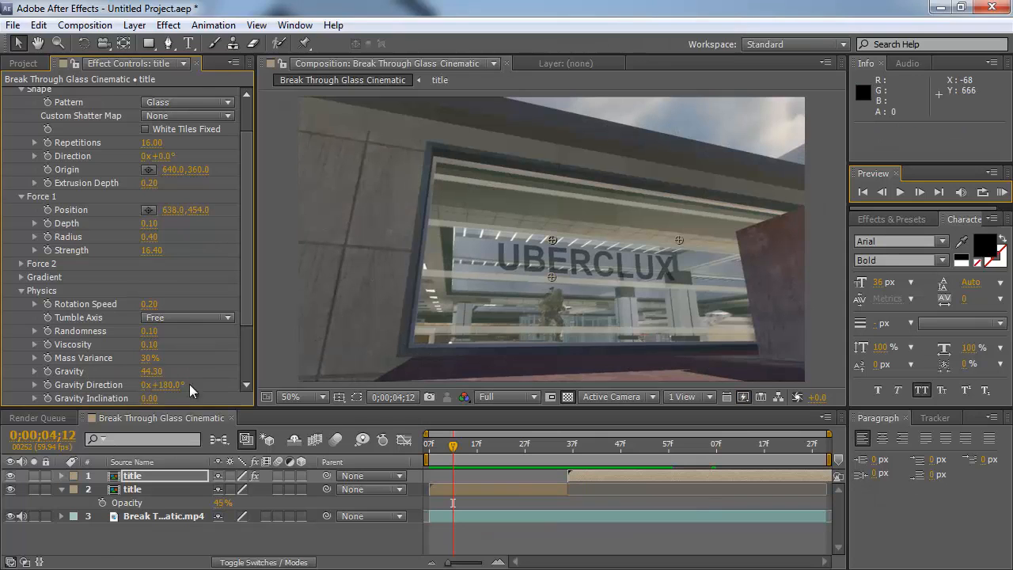
left_click(999, 194)
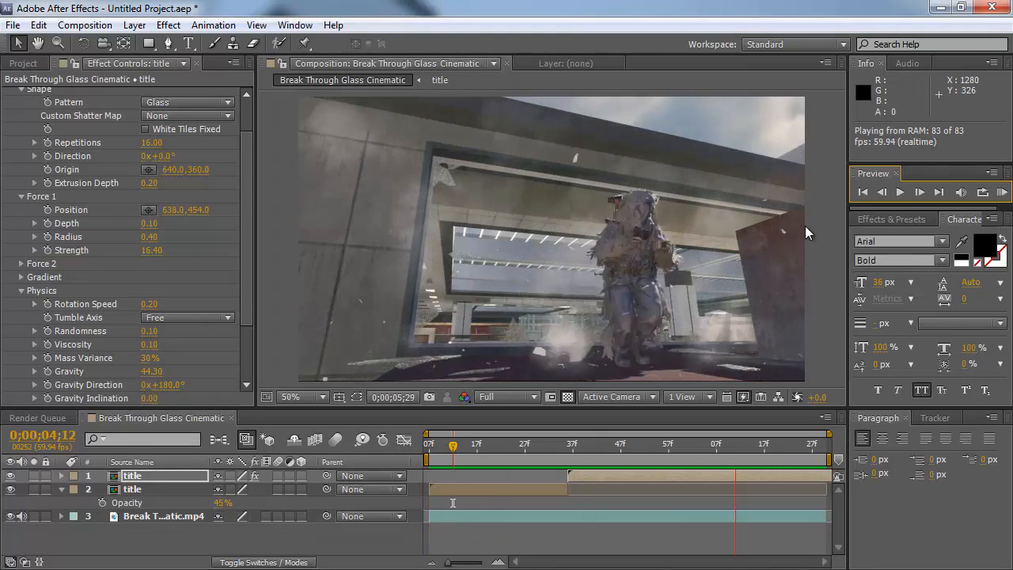
key("space")
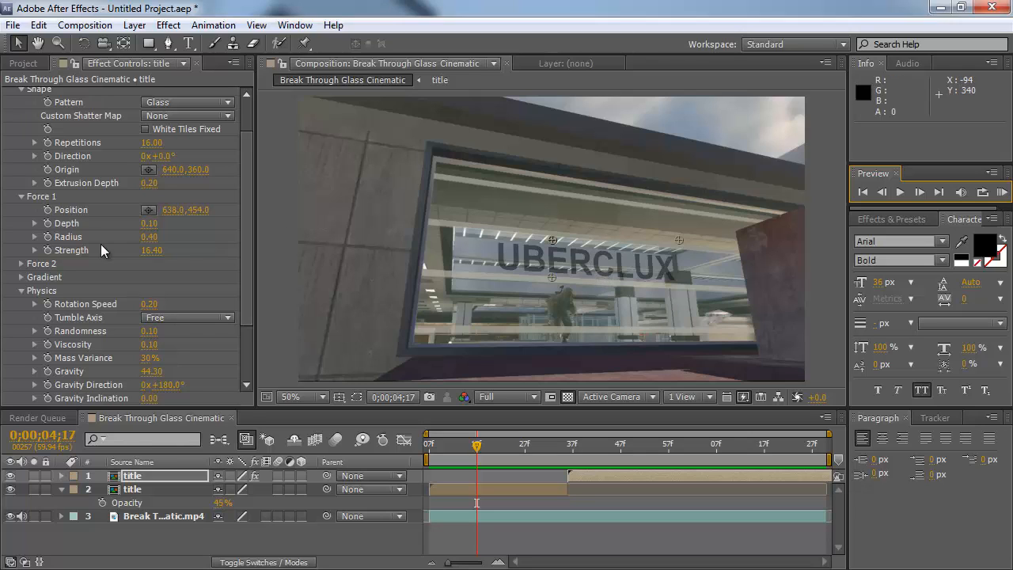
Step: Collapse the Shatter effect and add a new adjustment layer to the composition
left_click_drag(247, 202, 246, 135)
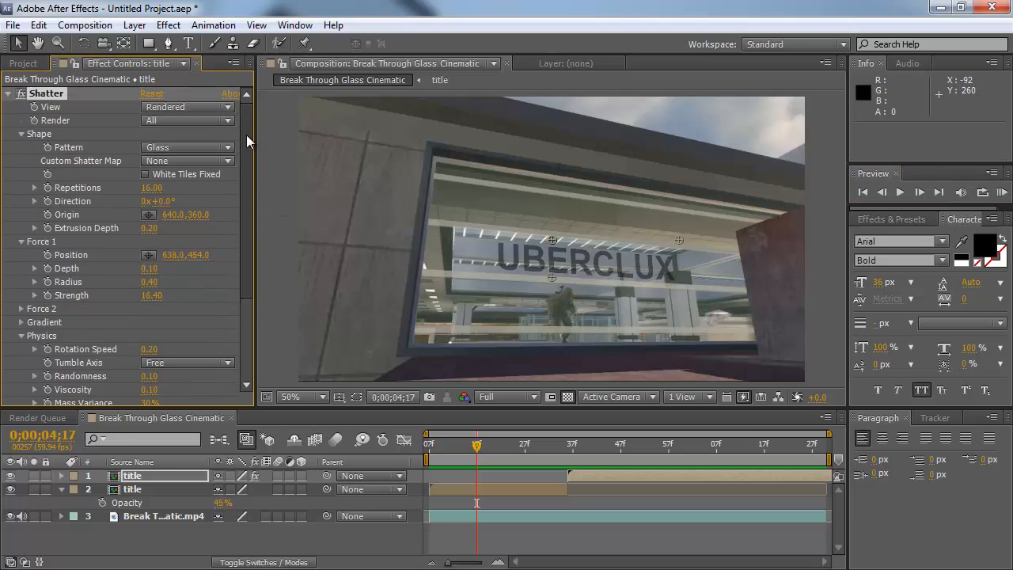
left_click(8, 95)
left_click(134, 25)
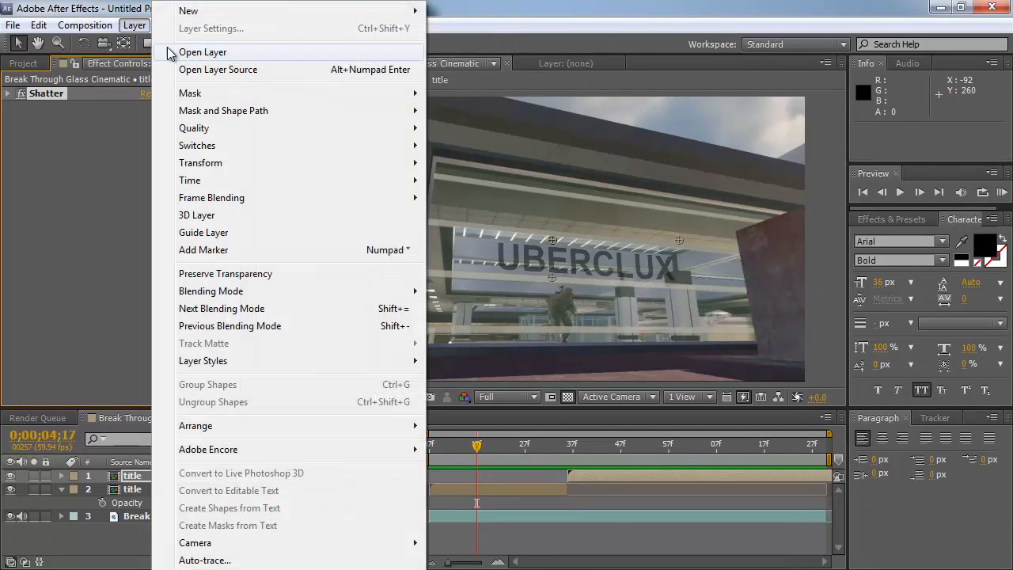
mouse_move(209, 13)
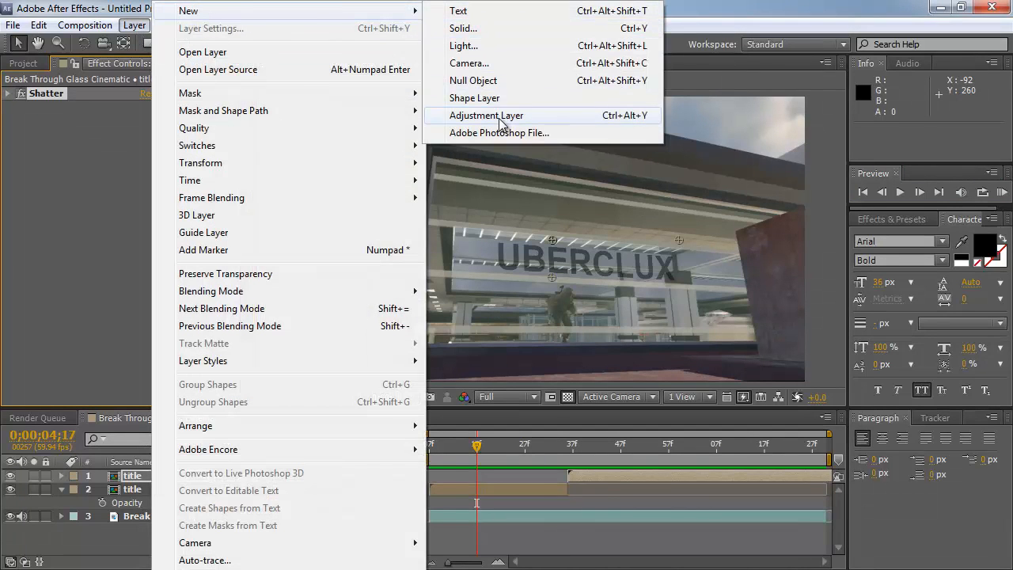
left_click(565, 117)
left_click(155, 479)
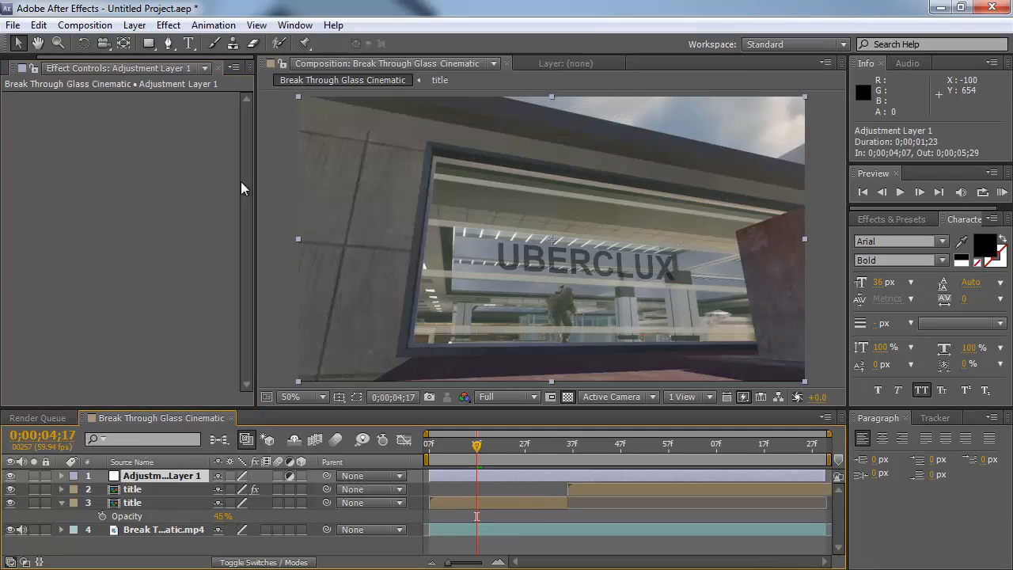
Step: Apply Curves to the adjustment layer and bend the RGB curve into an S-shape for more contrast
left_click(166, 24)
mouse_move(246, 175)
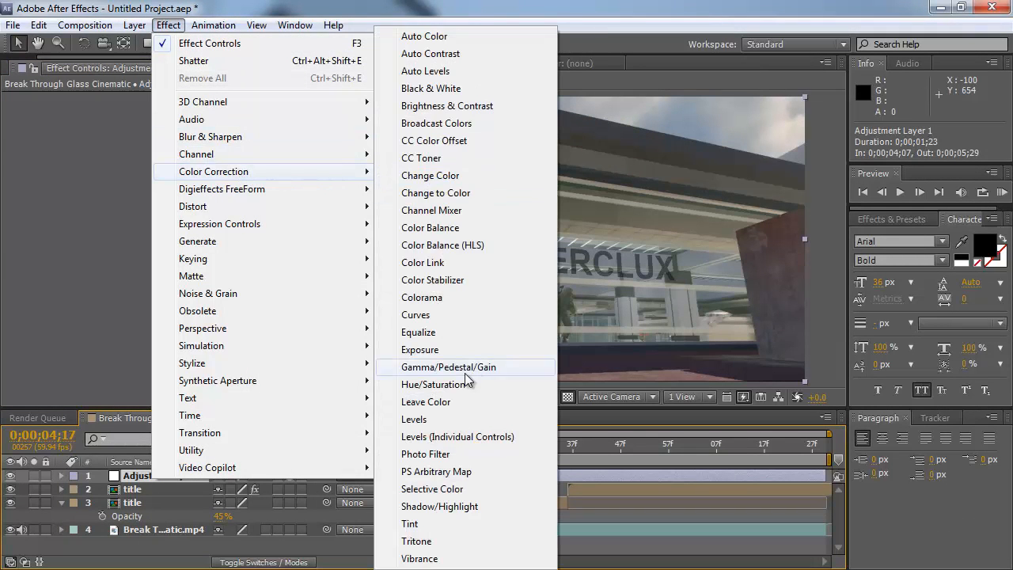
left_click(463, 314)
left_click_drag(74, 235, 82, 257)
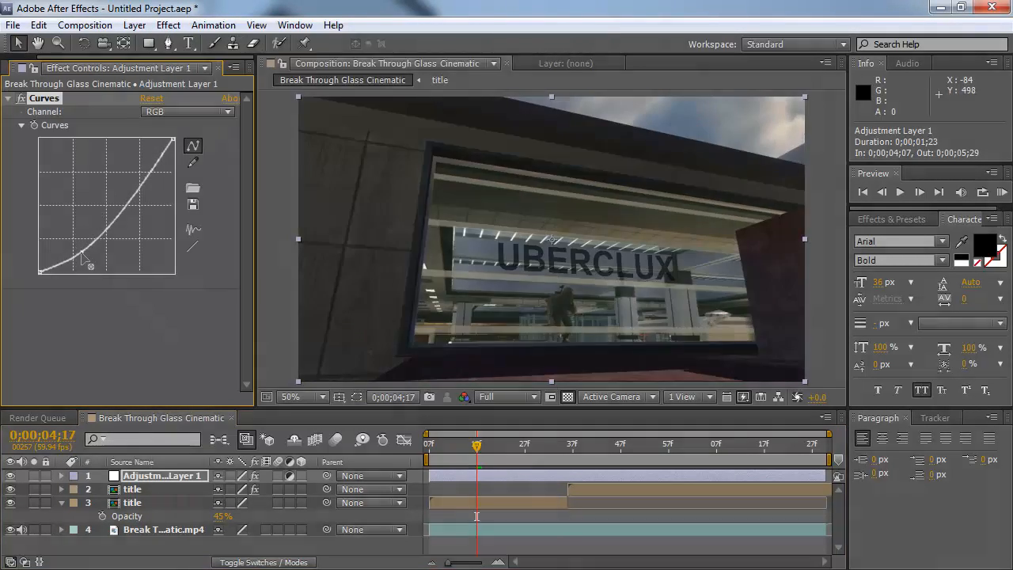
left_click_drag(147, 186, 144, 178)
Step: Switch the Curves channel to Red and adjust the red curve
left_click(186, 110)
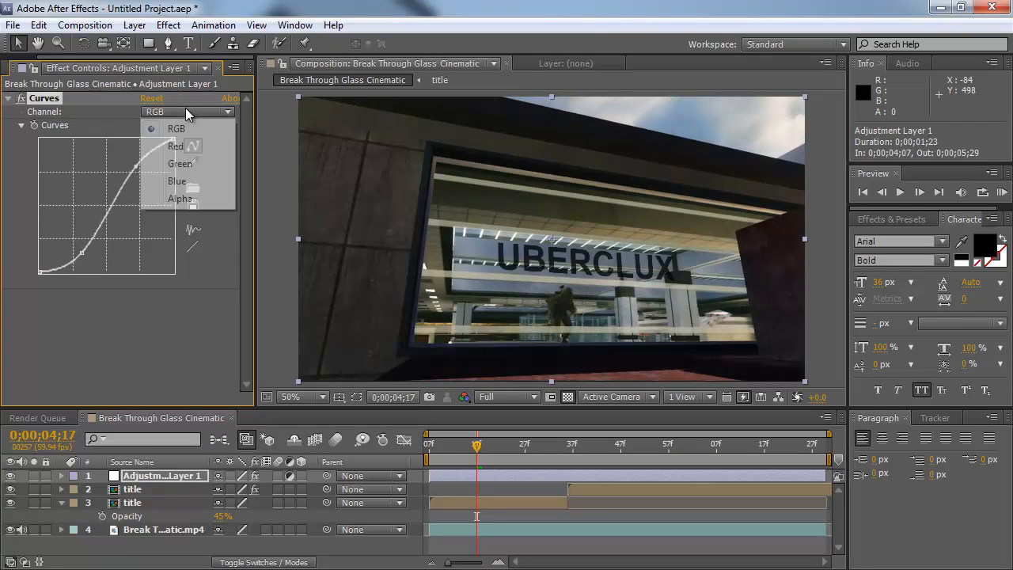
left_click(176, 145)
left_click_drag(108, 212, 109, 212)
Step: Switch the Curves channel to Green, then to Blue, and adjust the blue curve
left_click(194, 115)
left_click(176, 163)
left_click(187, 112)
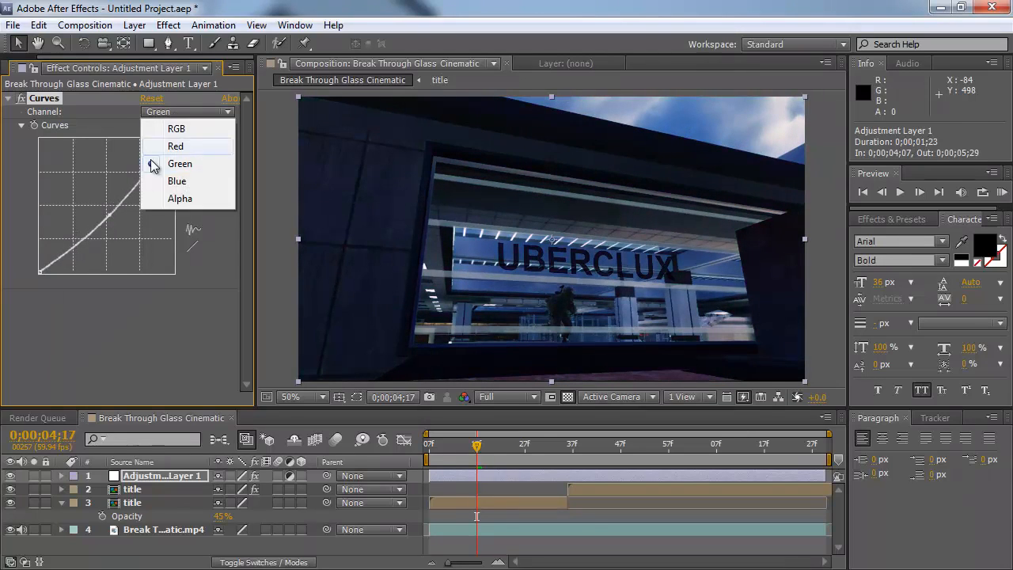
left_click(171, 180)
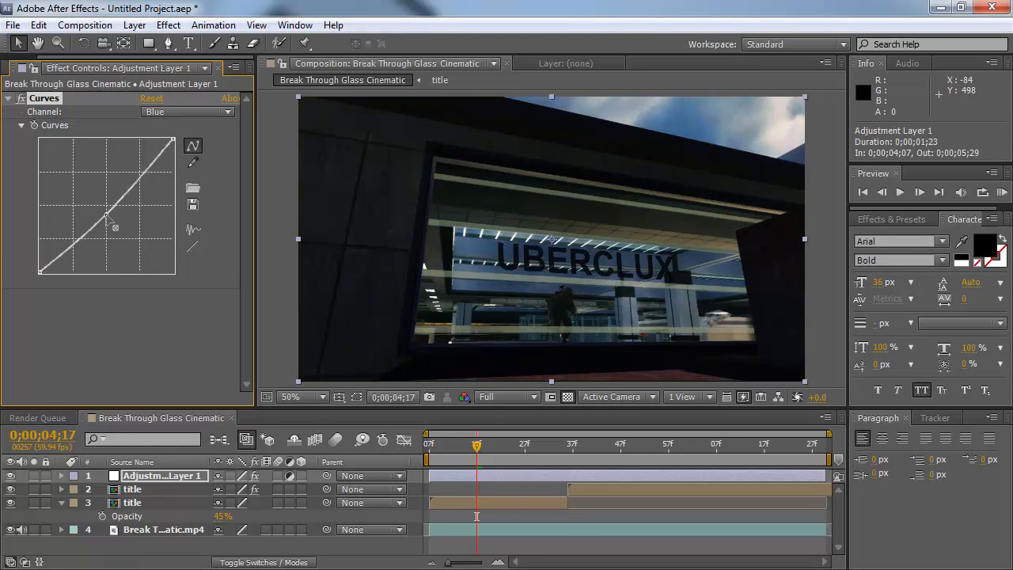
Step: Switch back to the Green channel and pull its curve point back toward a straight line
left_click(185, 111)
left_click(176, 164)
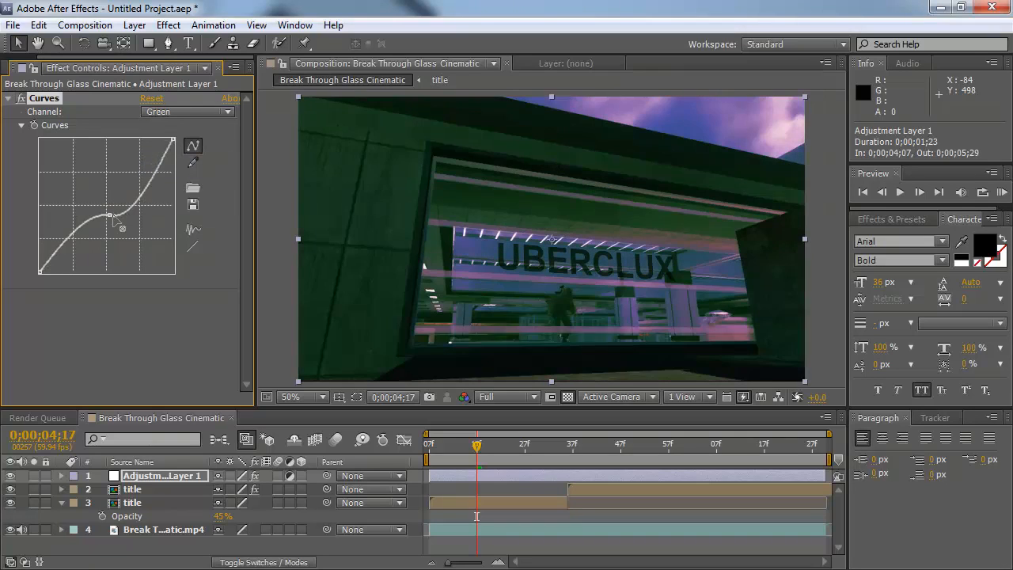
left_click_drag(115, 220, 109, 214)
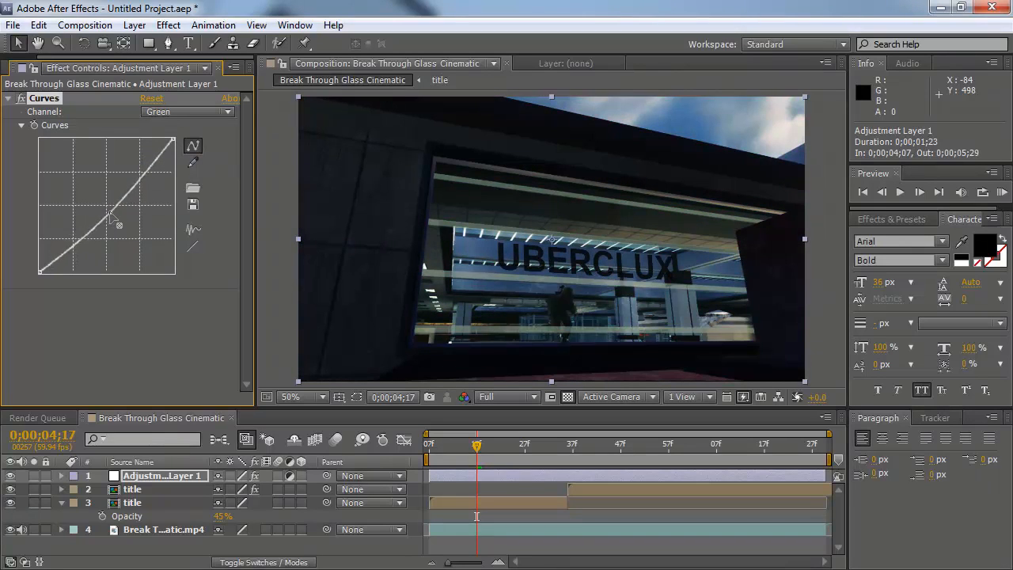
Step: Switch the Curves channel to Red to check the red curve
left_click(208, 113)
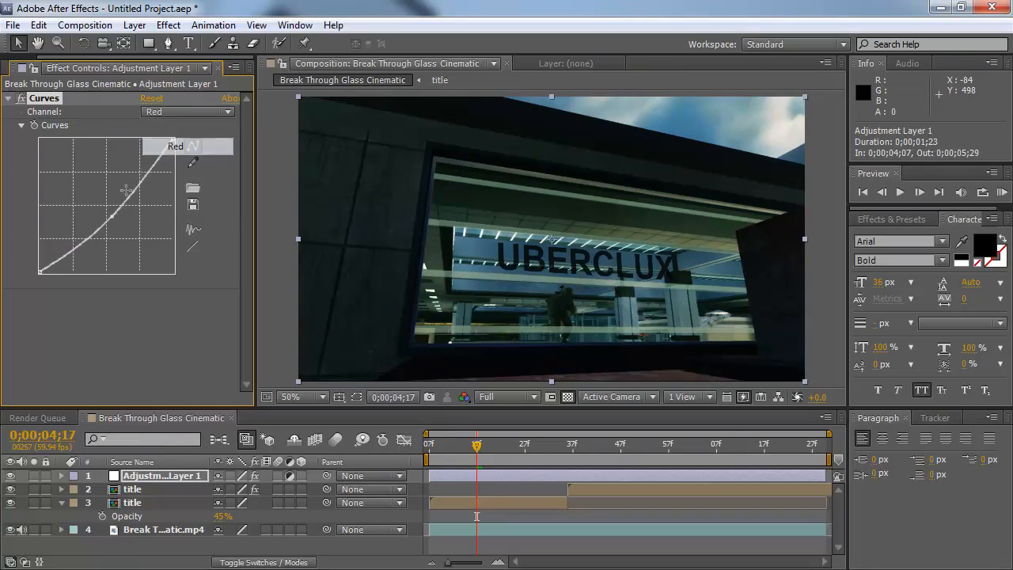
left_click(176, 145)
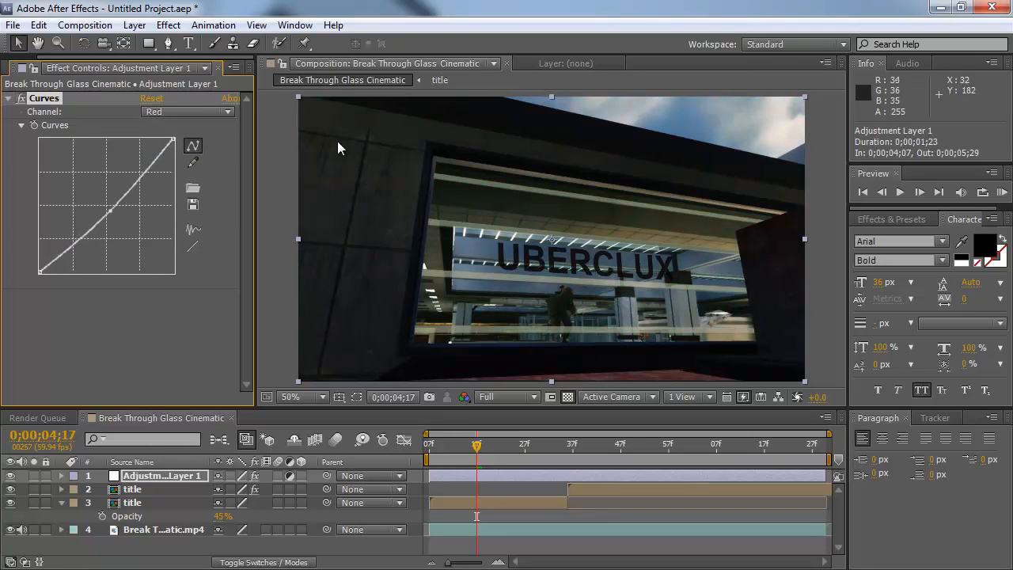
Step: Add a Tint effect to the adjustment layer and set Amount to Tint to 41%
left_click(168, 25)
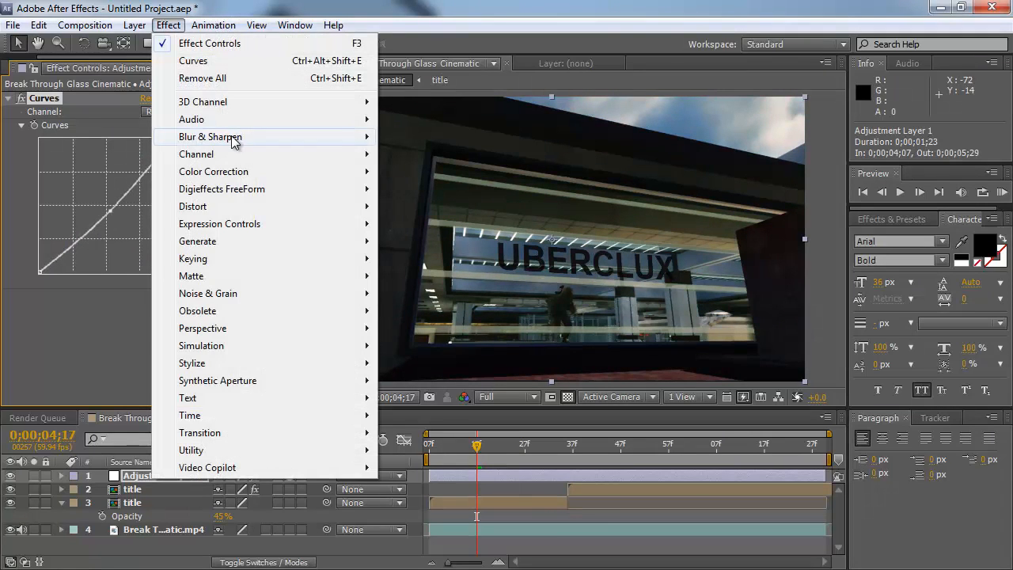
mouse_move(228, 171)
left_click(424, 522)
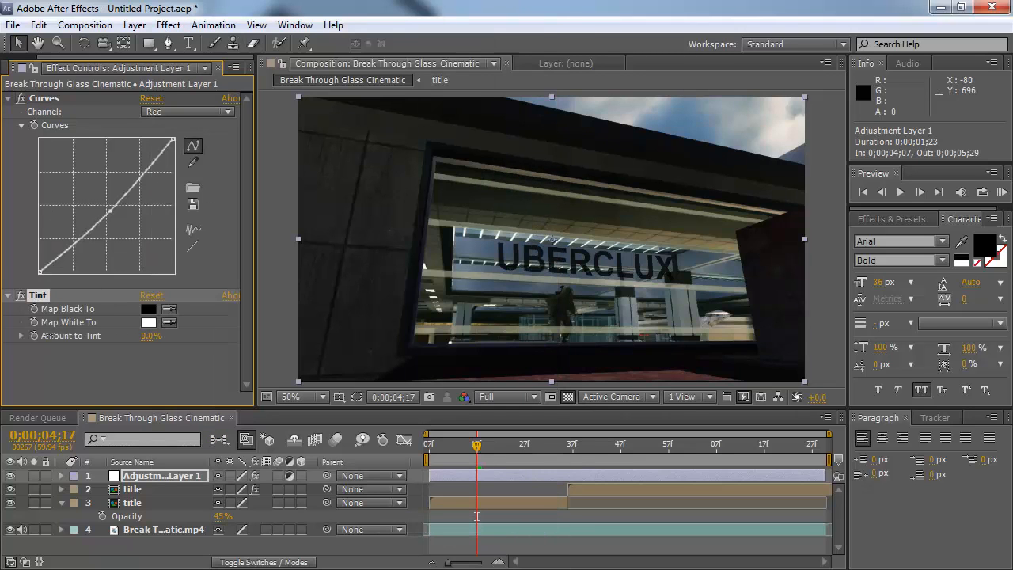
left_click(146, 368)
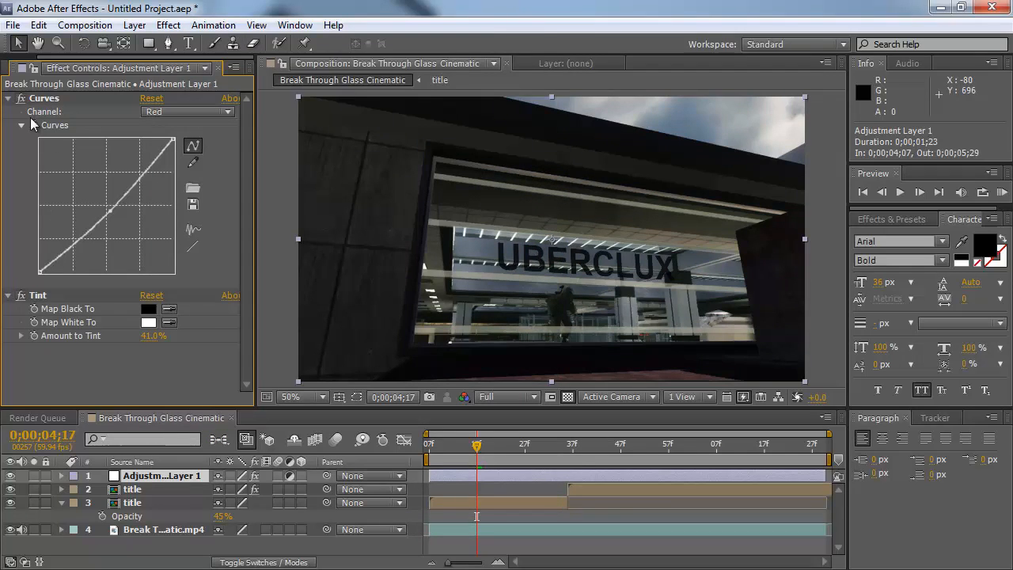
Step: Collapse Curves, toggle the adjustment layer's visibility off and on to compare, and start a RAM preview
left_click(9, 98)
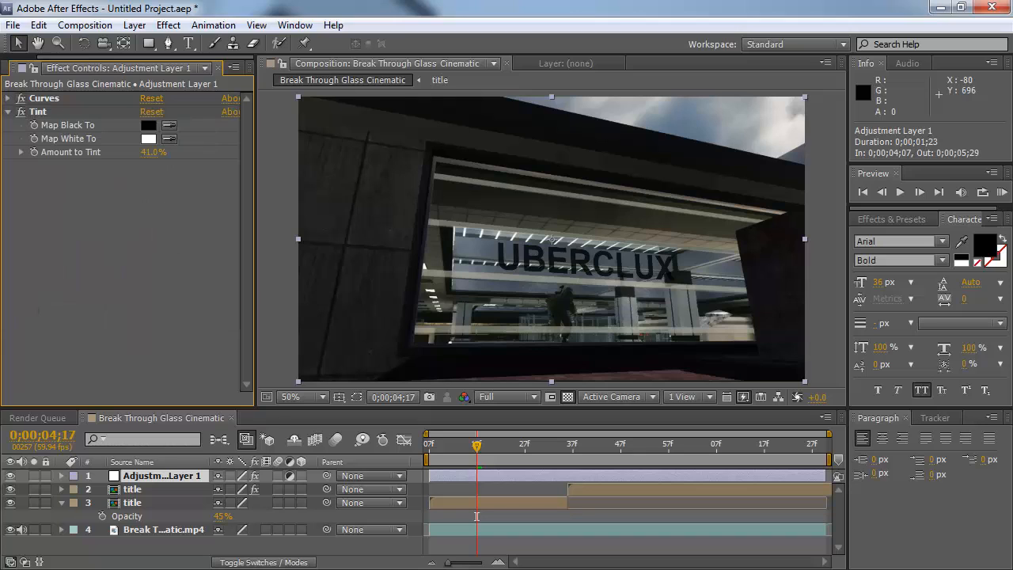
left_click(10, 475)
left_click(10, 476)
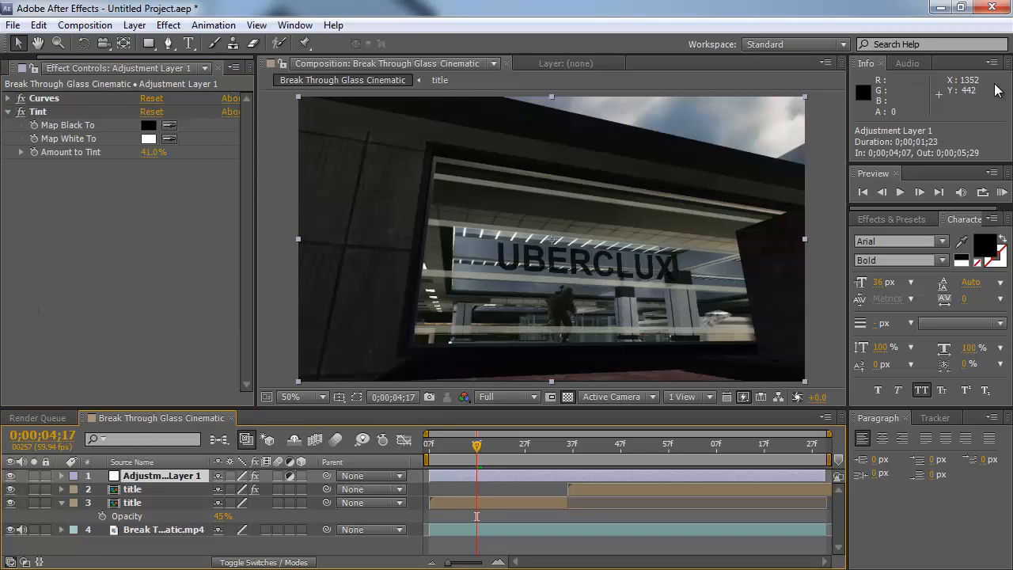
left_click(996, 191)
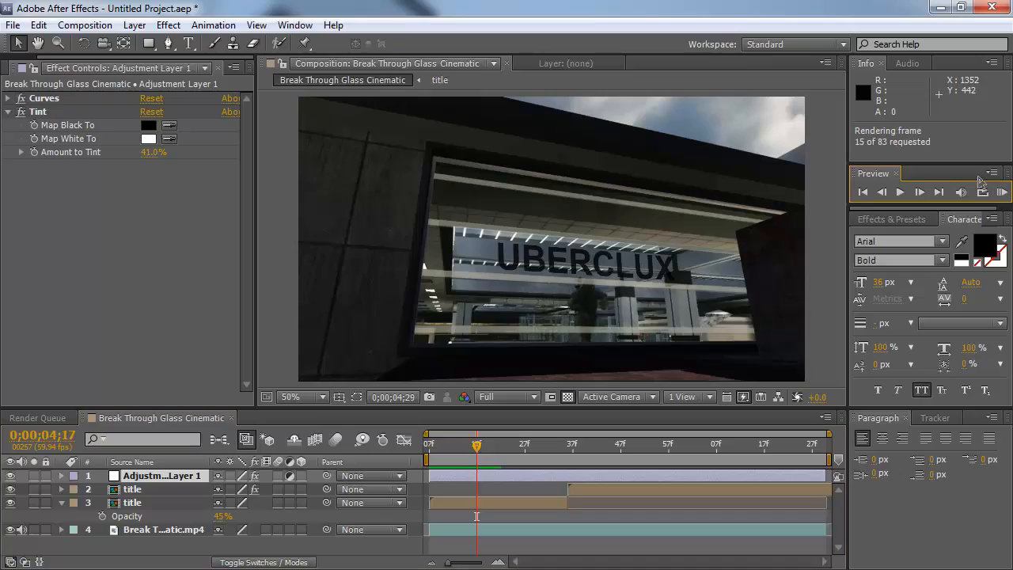